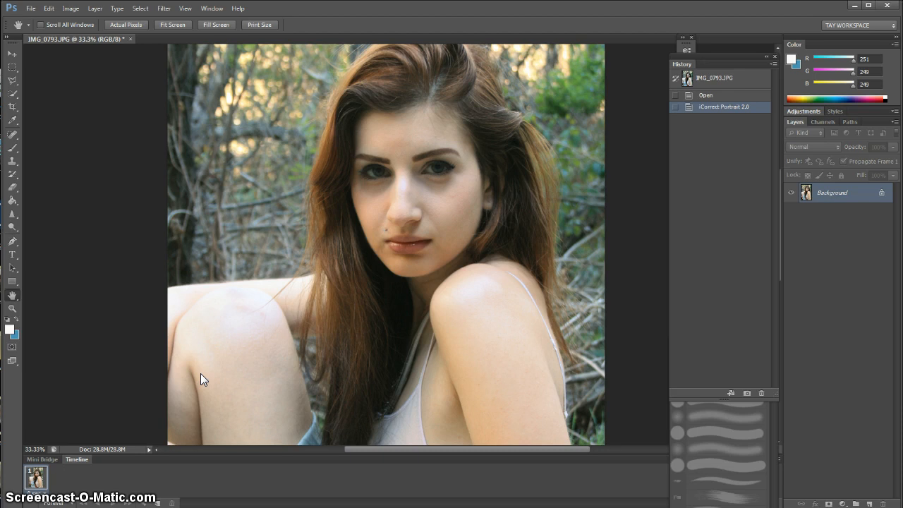
Duplicate the Background layer under the name EYES
key("ctrl+minus")
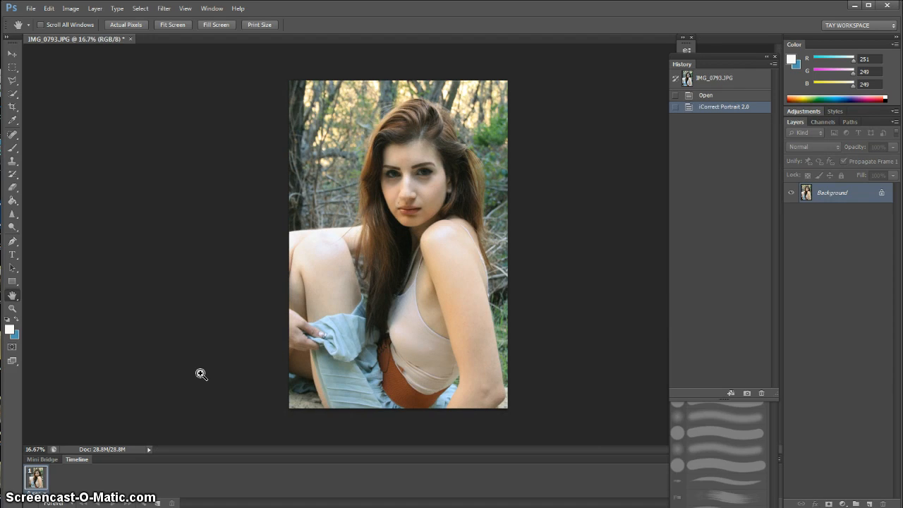
key("ctrl+plus")
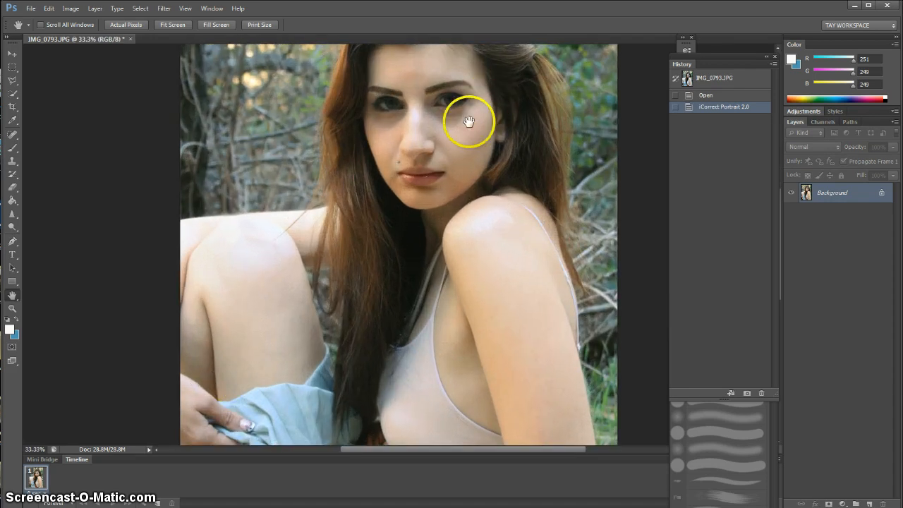
left_click_drag(454, 130, 433, 228)
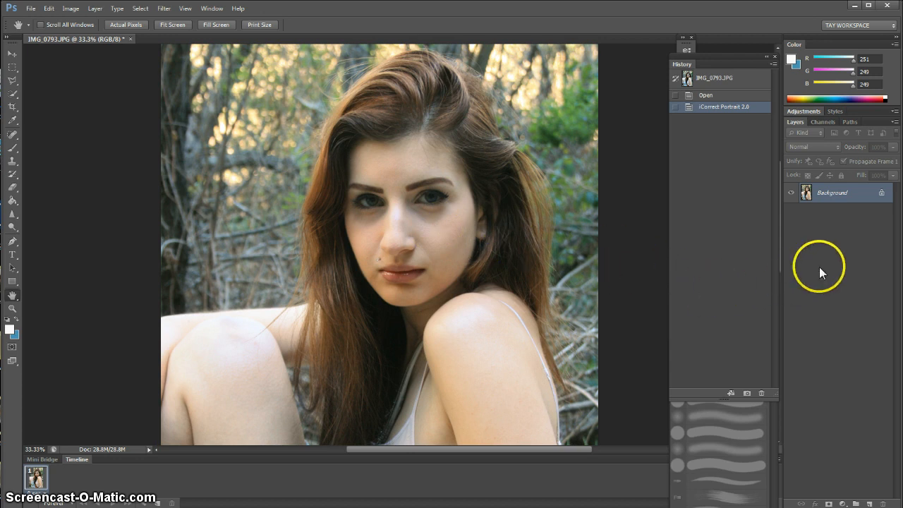
right_click(825, 197)
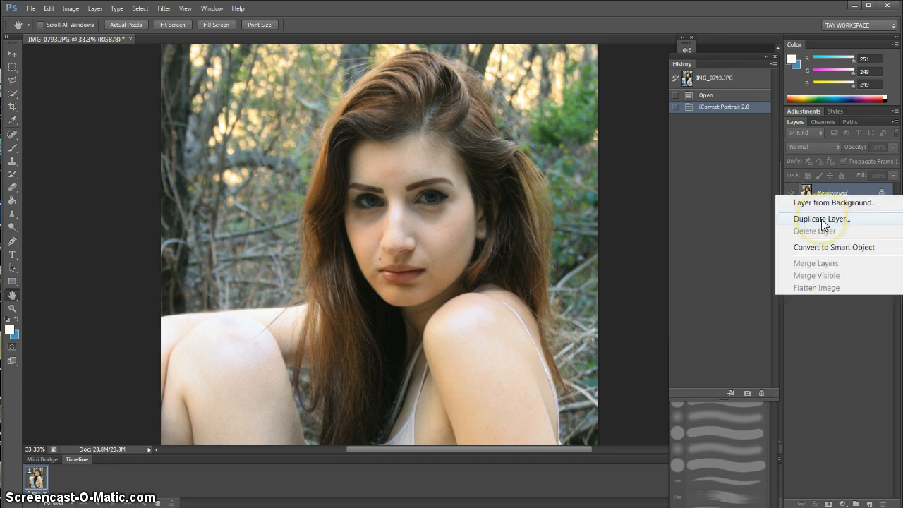
left_click(822, 219)
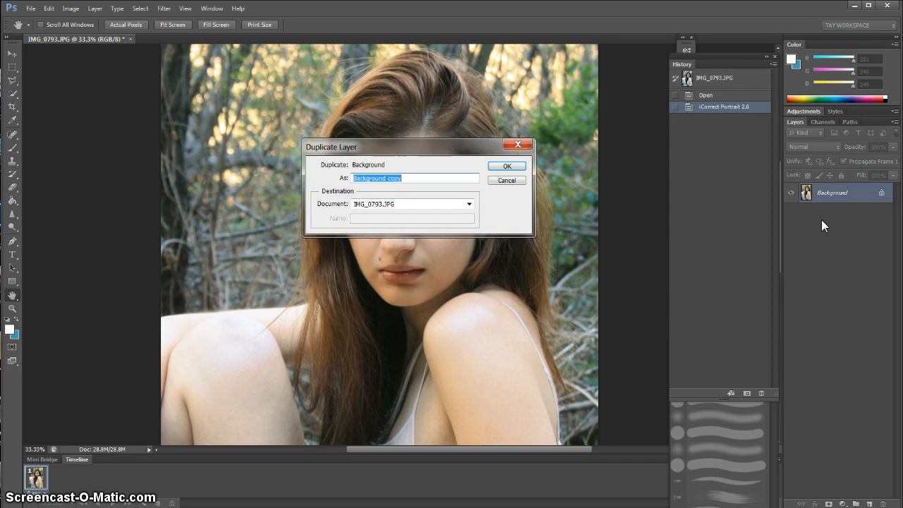
type("EYES")
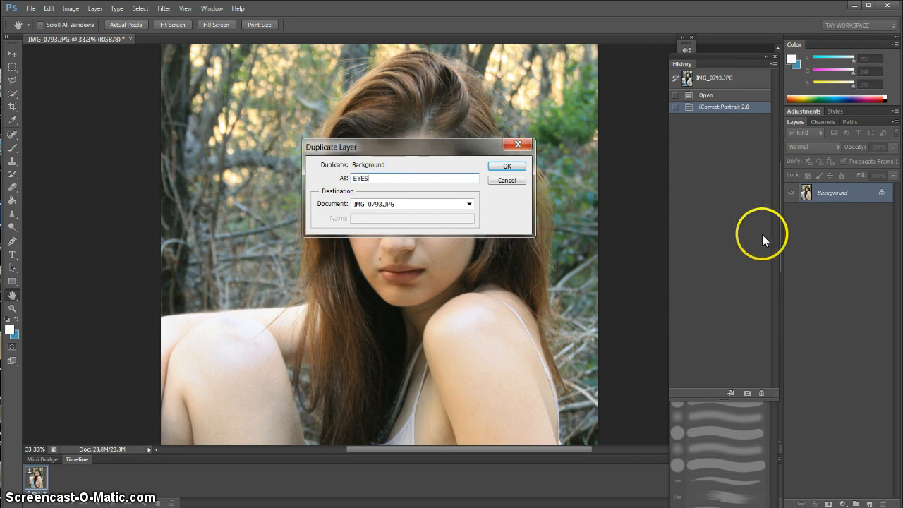
left_click(505, 166)
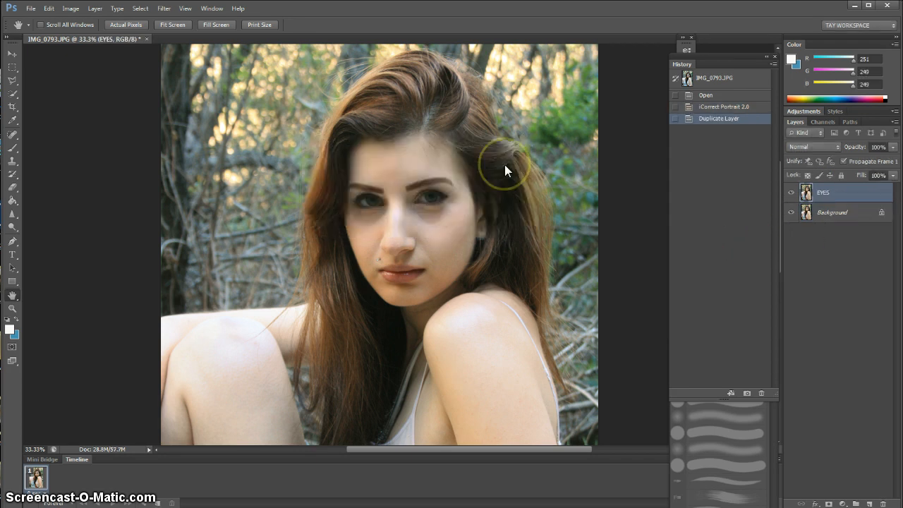
Duplicate the Background layer a second time and rename the copy TOP
right_click(831, 211)
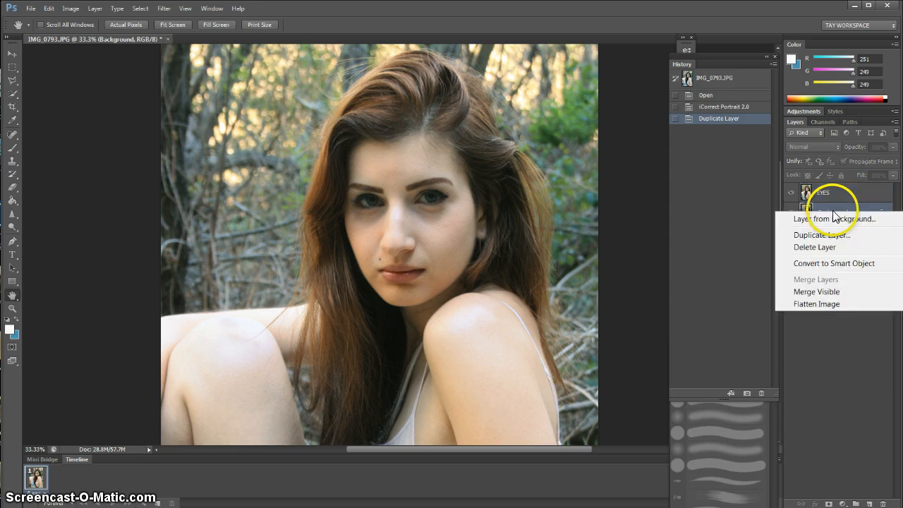
left_click(820, 235)
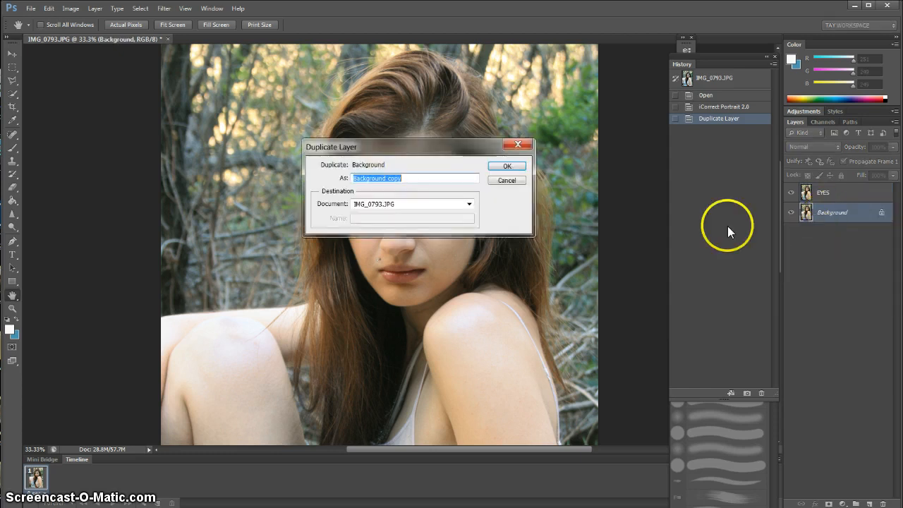
left_click(503, 167)
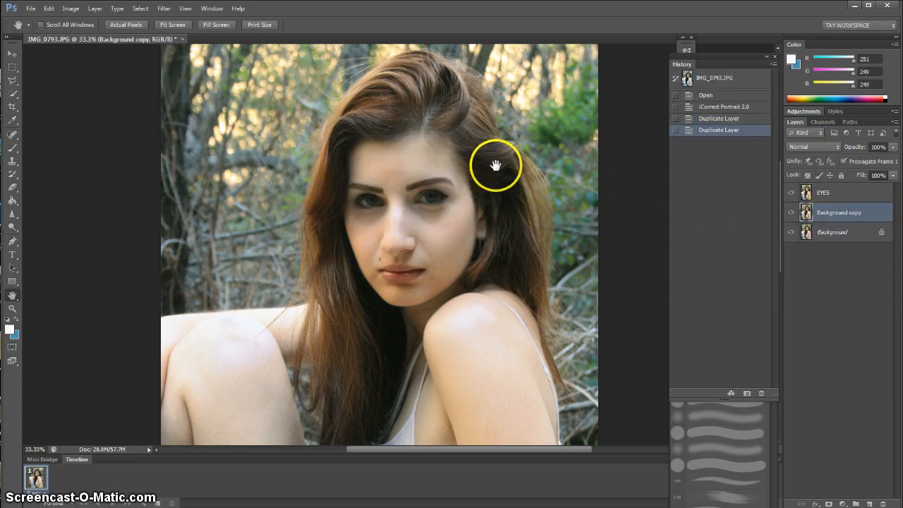
right_click(824, 218)
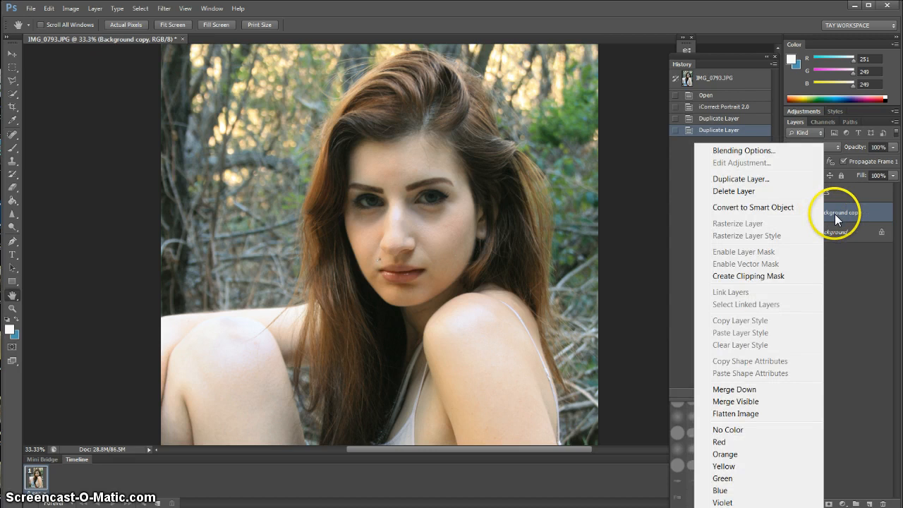
left_click(836, 217)
double_click(836, 213)
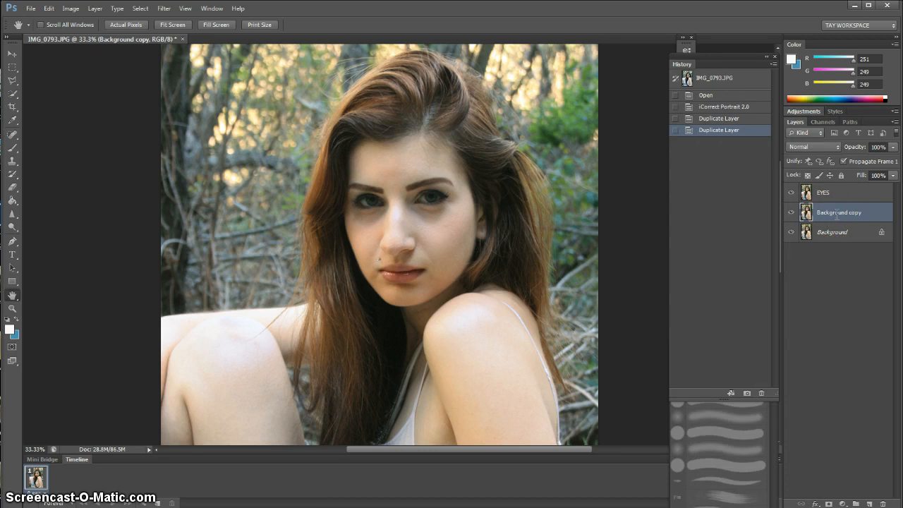
type("TOP")
Apply a Brightness/Contrast adjustment to the EYES layer with brightness 150 and contrast 18
left_click(856, 192)
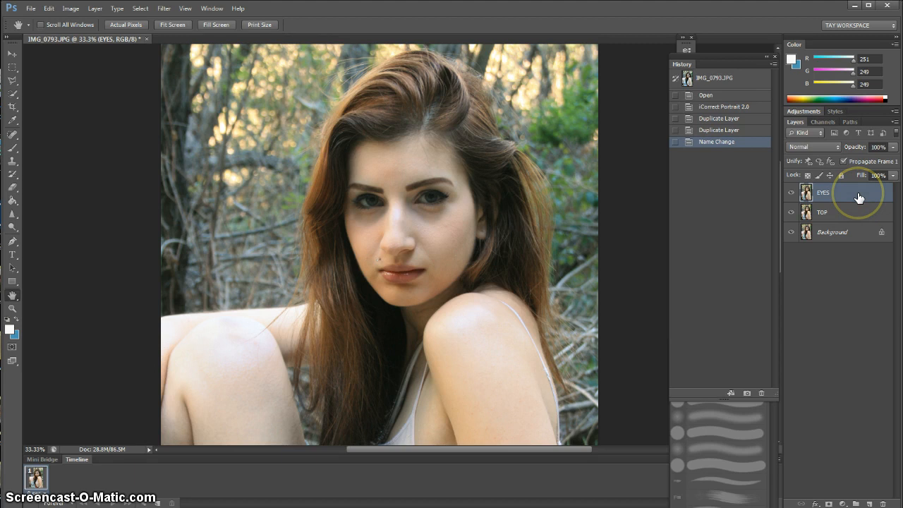
key("ctrl+plus")
key("ctrl+plus")
key("ctrl+plus")
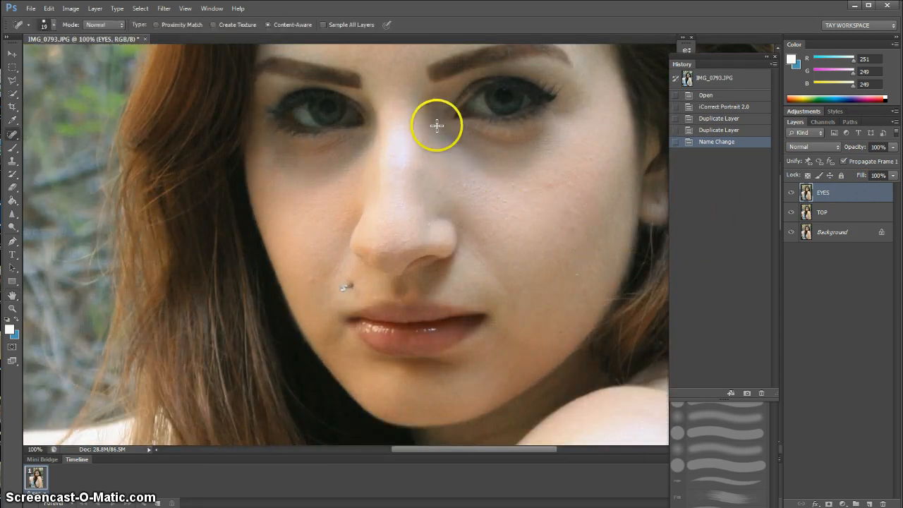
key("space")
mouse_move(421, 132)
left_mouse_down()
mouse_move(432, 226)
mouse_move(425, 243)
mouse_move(407, 247)
left_mouse_up()
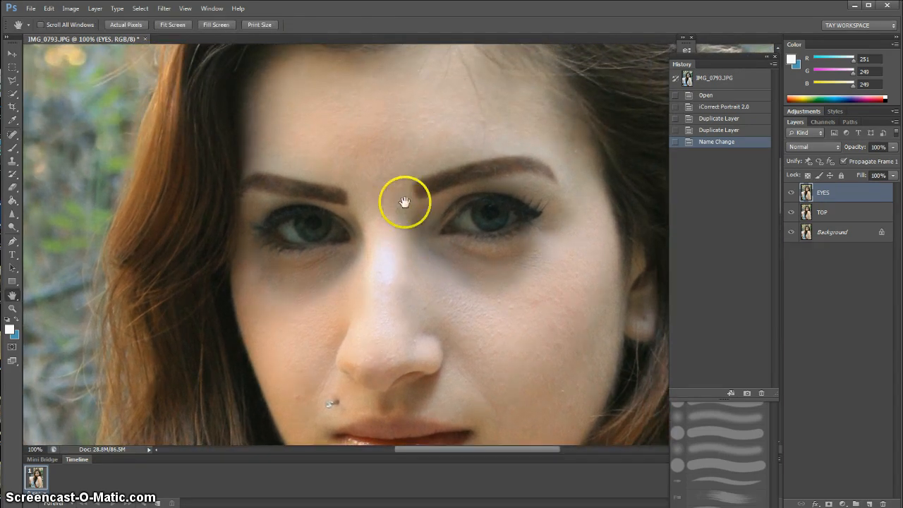
left_click(71, 8)
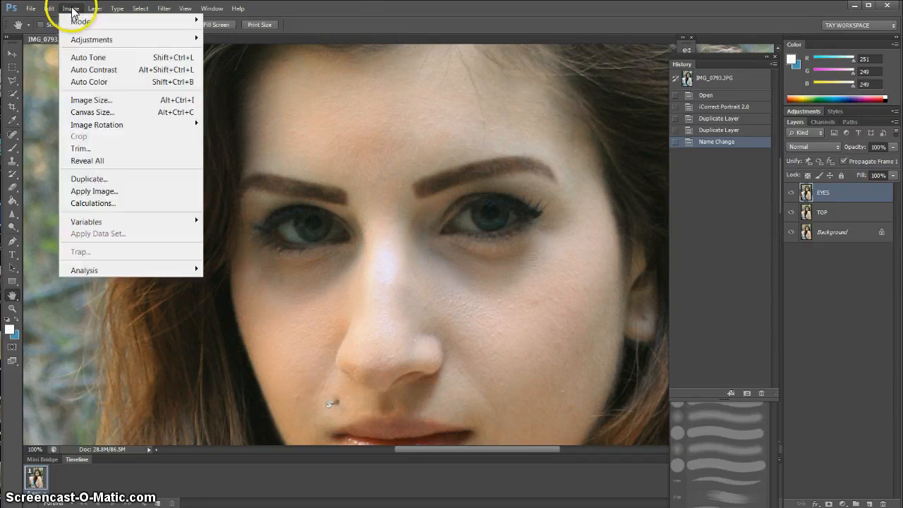
mouse_move(91, 39)
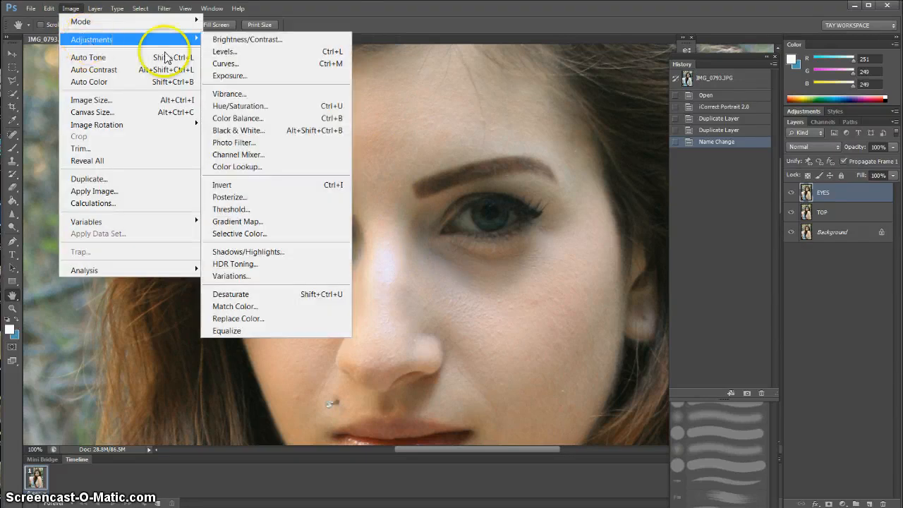
left_click(252, 41)
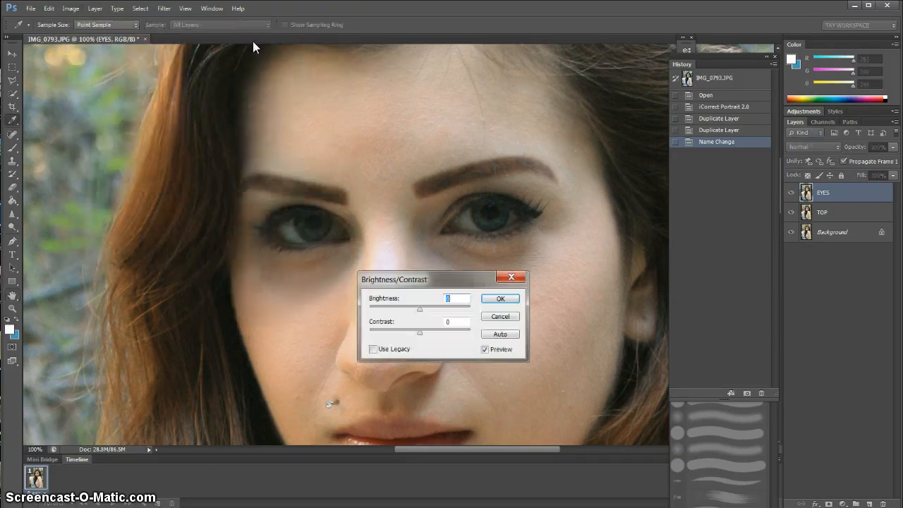
left_click_drag(416, 279, 410, 107)
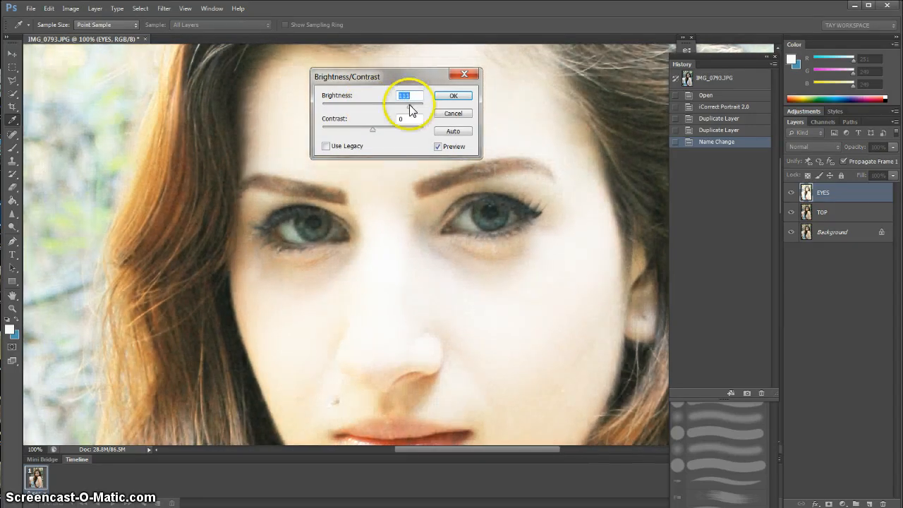
left_click_drag(370, 129, 423, 107)
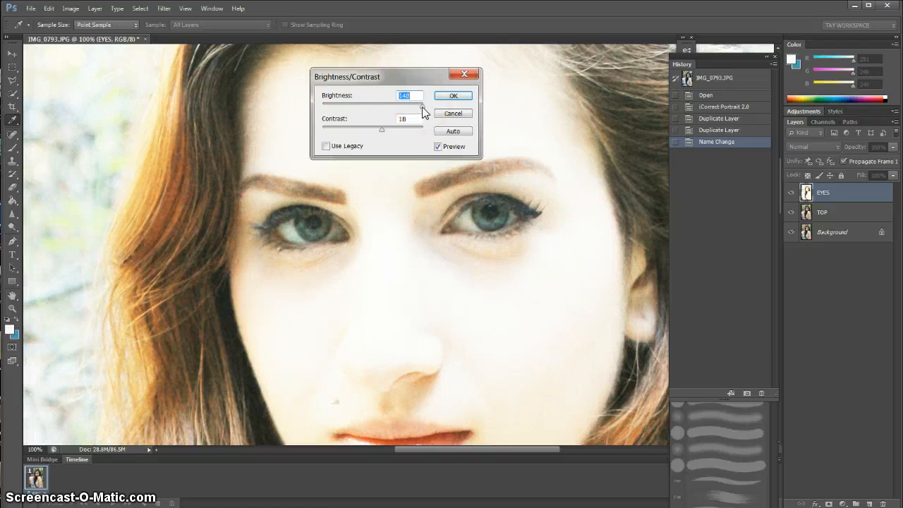
left_click_drag(422, 108, 423, 108)
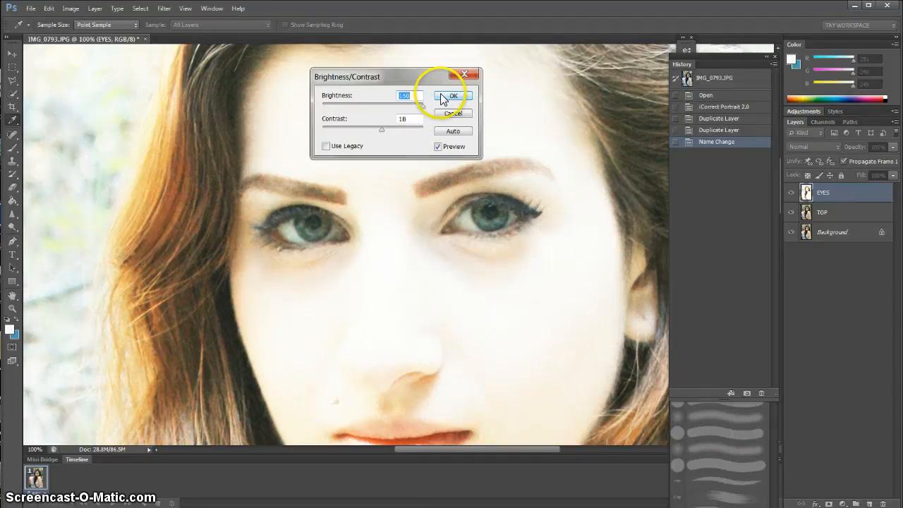
left_click(452, 95)
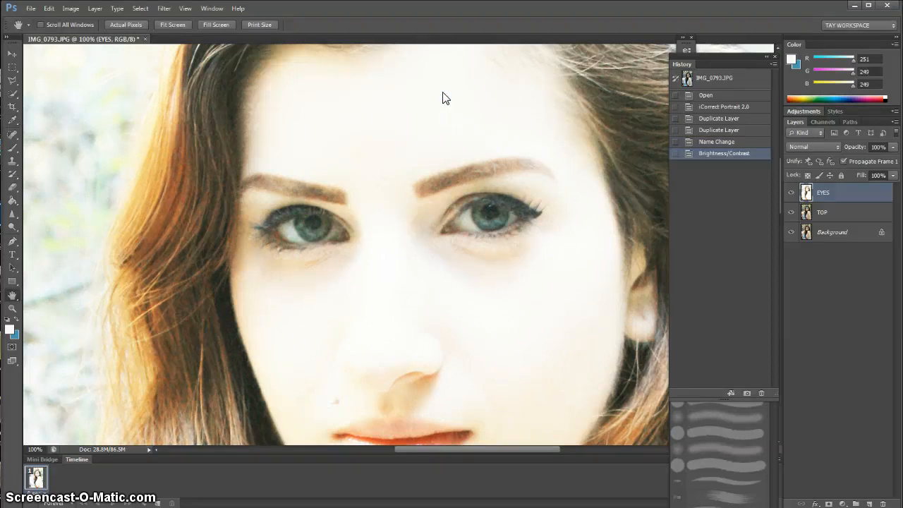
Move the TOP layer above the EYES layer in the layer stack
key("ctrl+minus")
key("ctrl+minus")
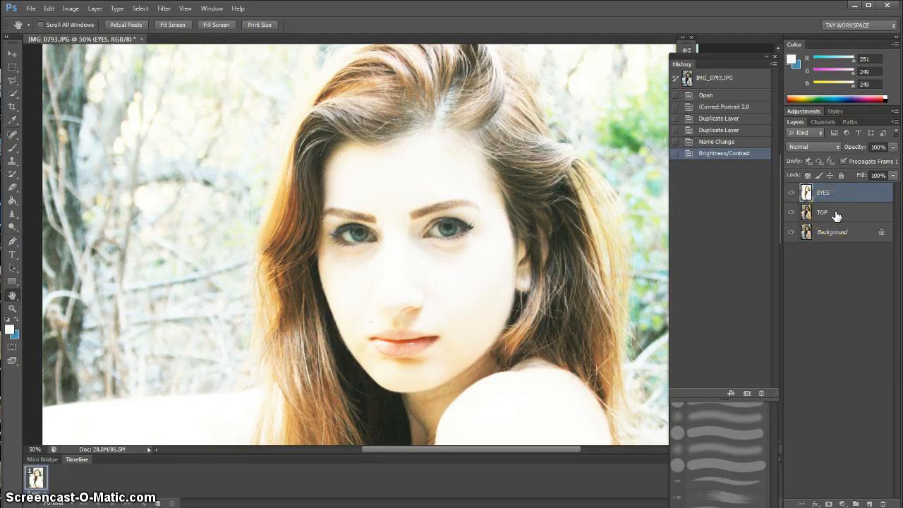
left_click_drag(835, 215, 837, 195)
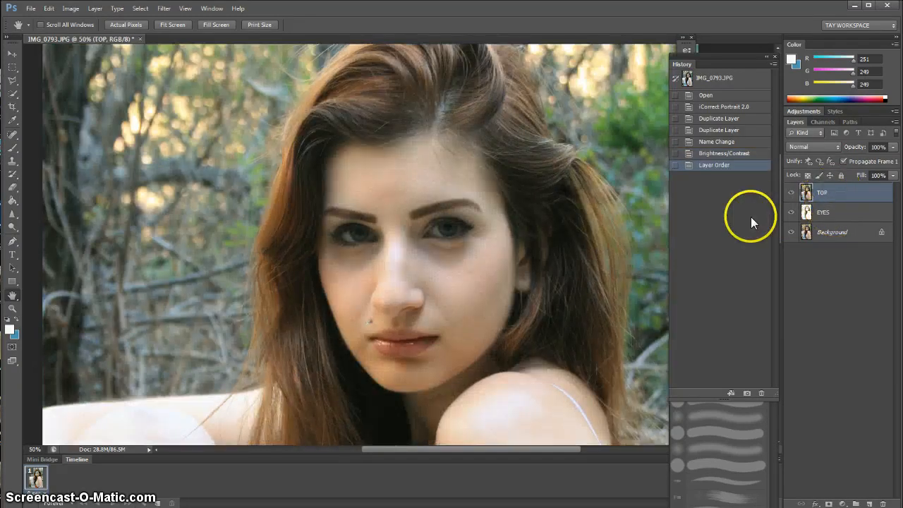
Choose the Eraser and set its brush size to 50 px for work around the eyes
left_click(12, 187)
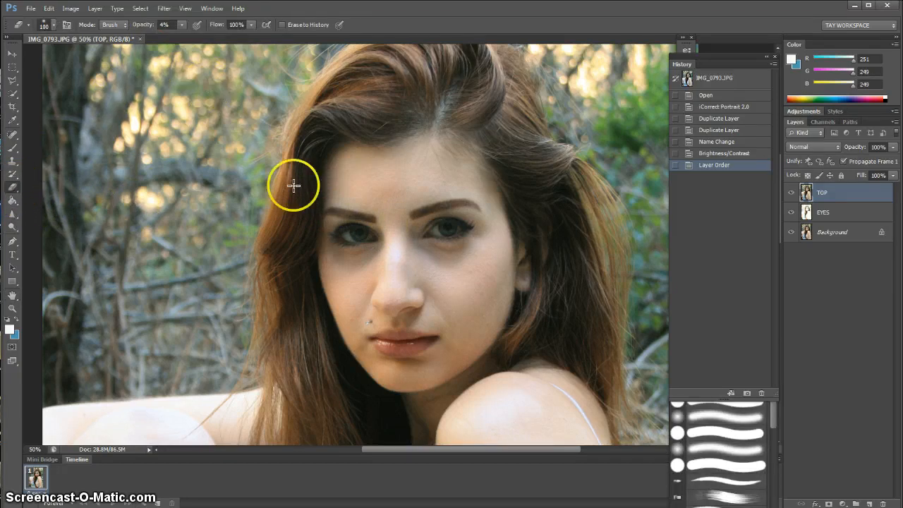
scroll(426, 260, "up", 2)
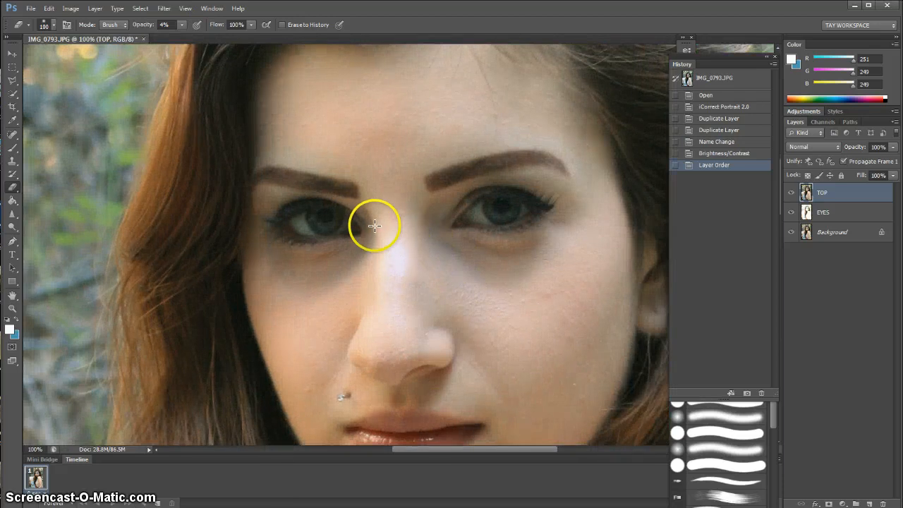
key("bracketright")
key("bracketright")
key("bracketright")
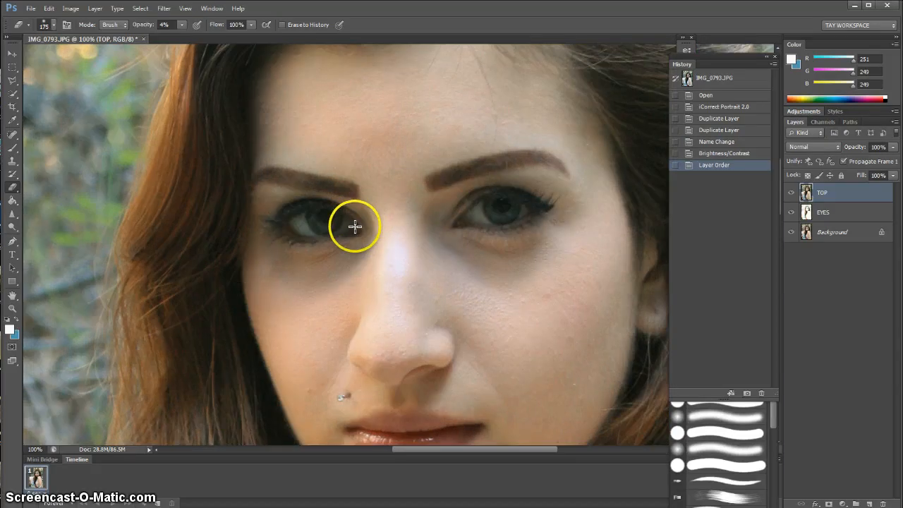
key("bracketleft")
key("bracketleft")
key("bracketleft")
key("bracketleft")
key("bracketleft")
key("bracketleft")
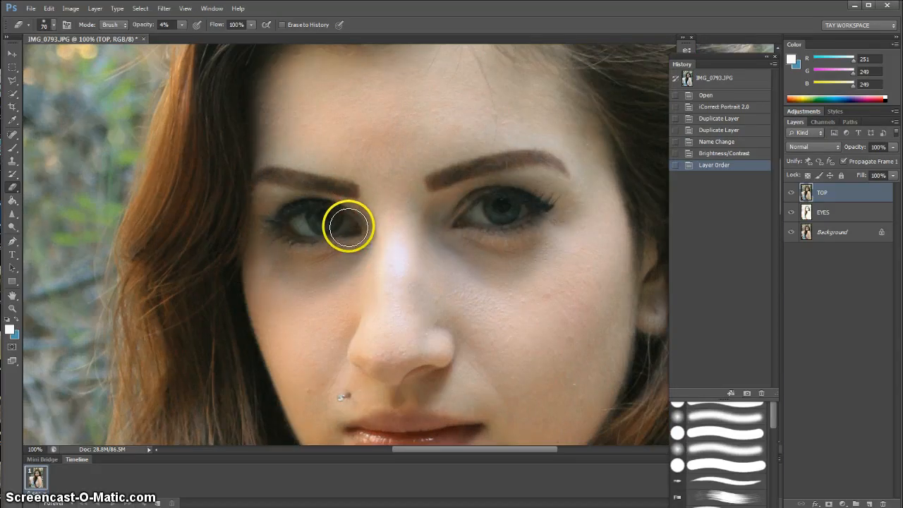
key("bracketleft")
key("bracketleft")
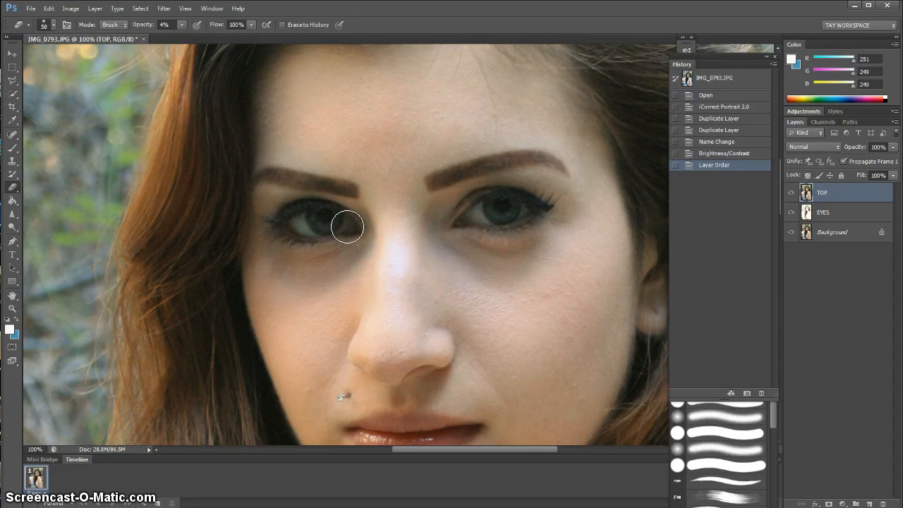
Erase the TOP layer over the subject's right eye with repeated light strokes to expose the brightened EYES layer
left_click(347, 227)
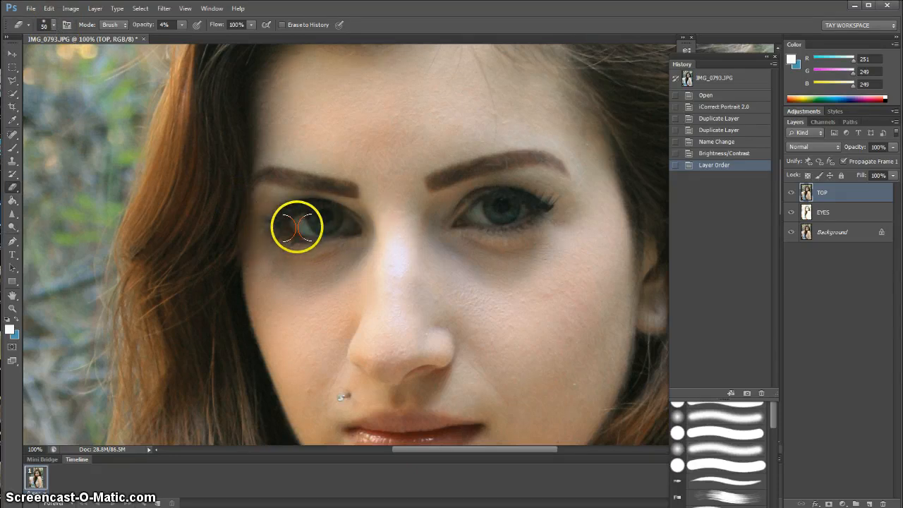
mouse_move(299, 225)
left_mouse_down()
mouse_move(343, 225)
mouse_move(294, 224)
left_mouse_up()
left_click(346, 226)
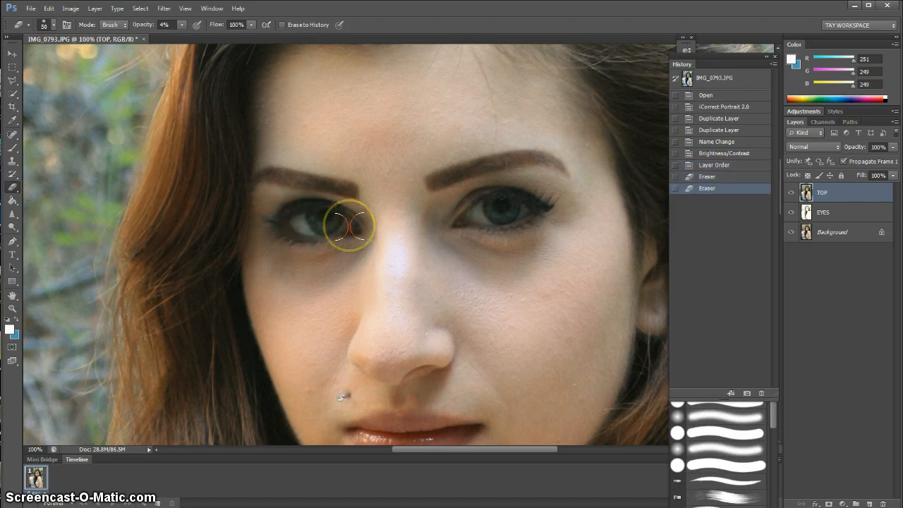
left_click_drag(349, 226, 293, 221)
left_click(346, 226)
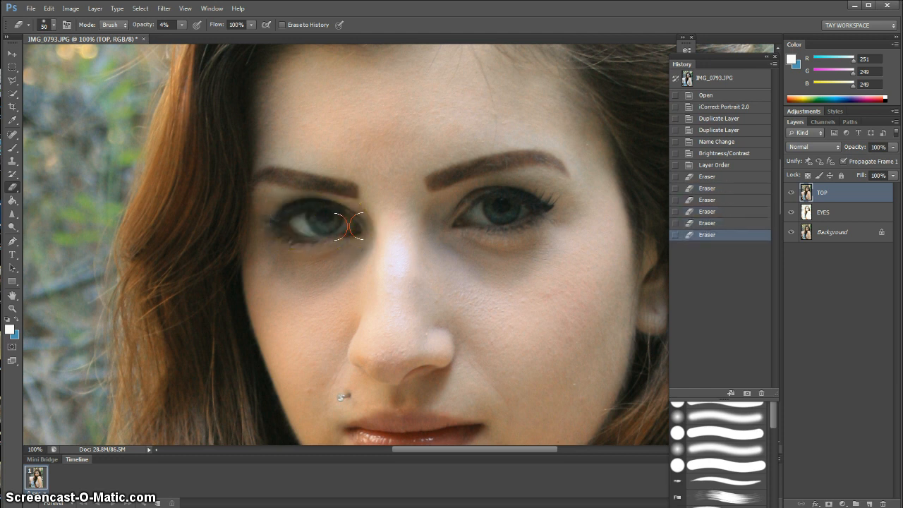
mouse_move(348, 225)
left_mouse_down()
mouse_move(291, 220)
mouse_move(341, 222)
left_mouse_up()
mouse_move(340, 222)
left_mouse_down()
mouse_move(296, 216)
mouse_move(313, 227)
mouse_move(413, 227)
left_mouse_up()
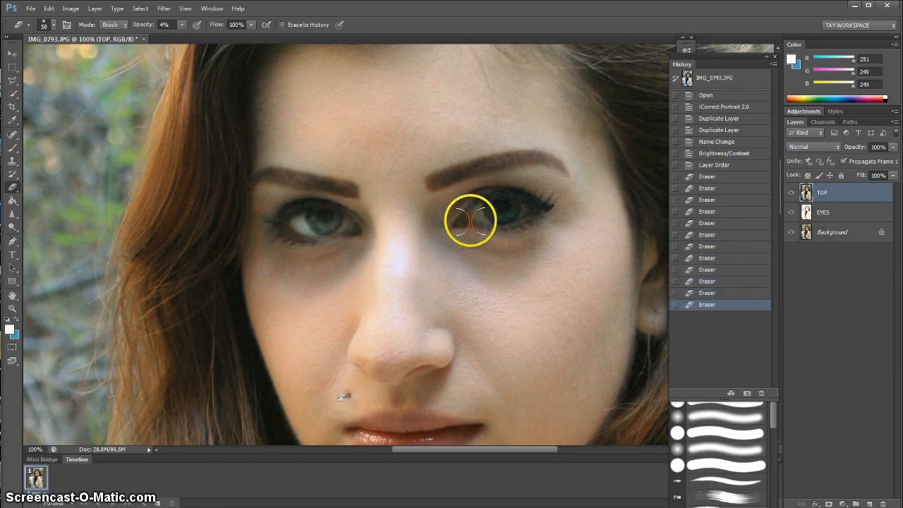
Erase the TOP layer over the subject's left eye and touch up the right eye to match its brightness
mouse_move(472, 220)
left_mouse_down()
mouse_move(524, 210)
mouse_move(470, 212)
mouse_move(525, 212)
mouse_move(468, 216)
mouse_move(522, 209)
mouse_move(475, 213)
left_mouse_up()
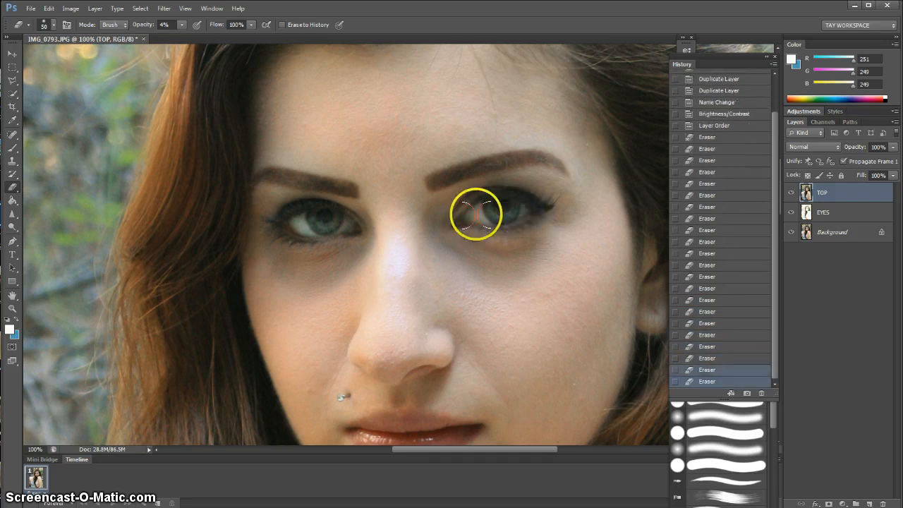
left_click(475, 213)
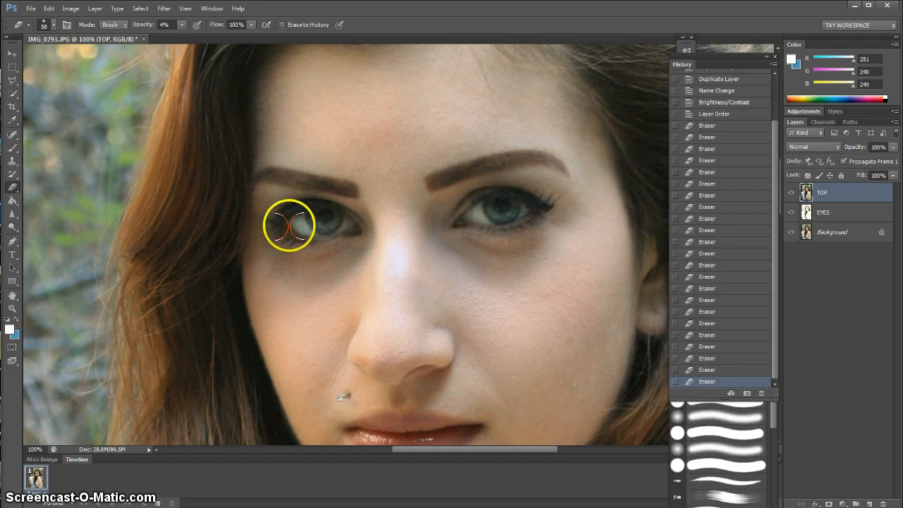
left_click_drag(290, 225, 349, 224)
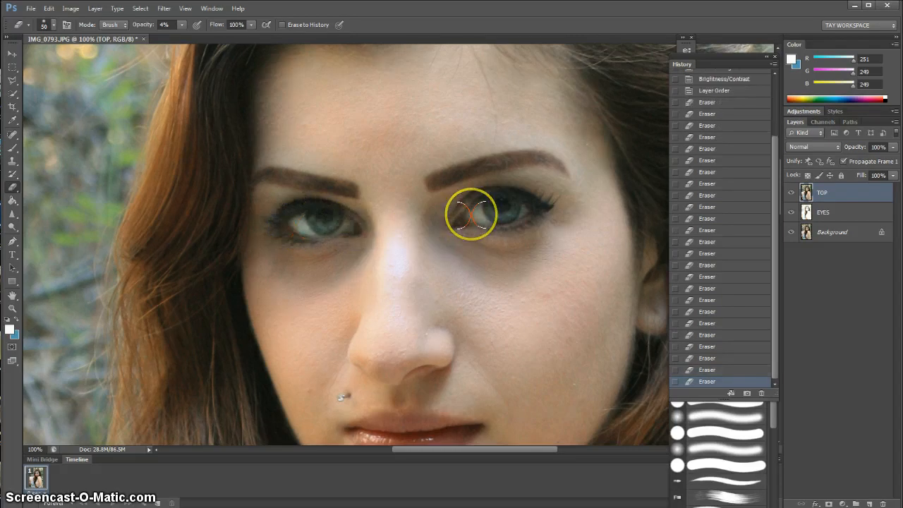
mouse_move(470, 214)
left_mouse_down()
mouse_move(522, 204)
mouse_move(522, 212)
left_mouse_up()
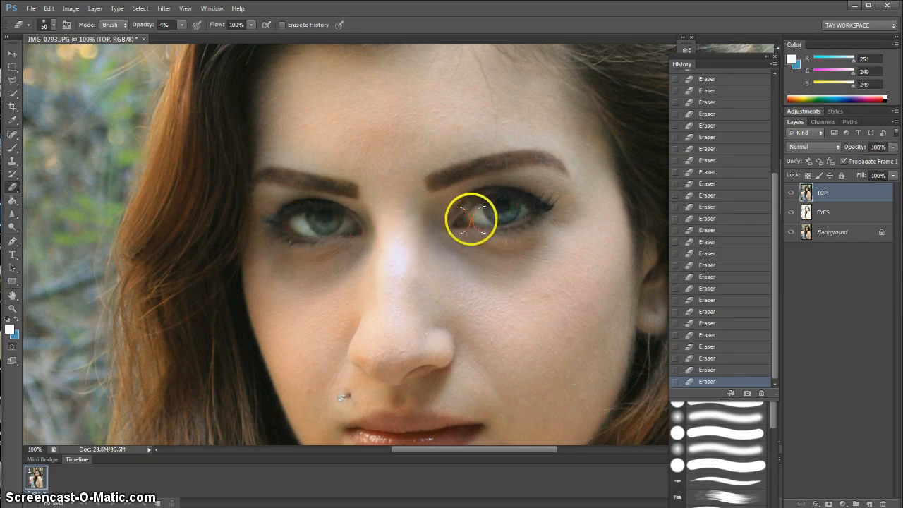
mouse_move(471, 219)
left_mouse_down()
mouse_move(526, 209)
mouse_move(517, 213)
left_mouse_up()
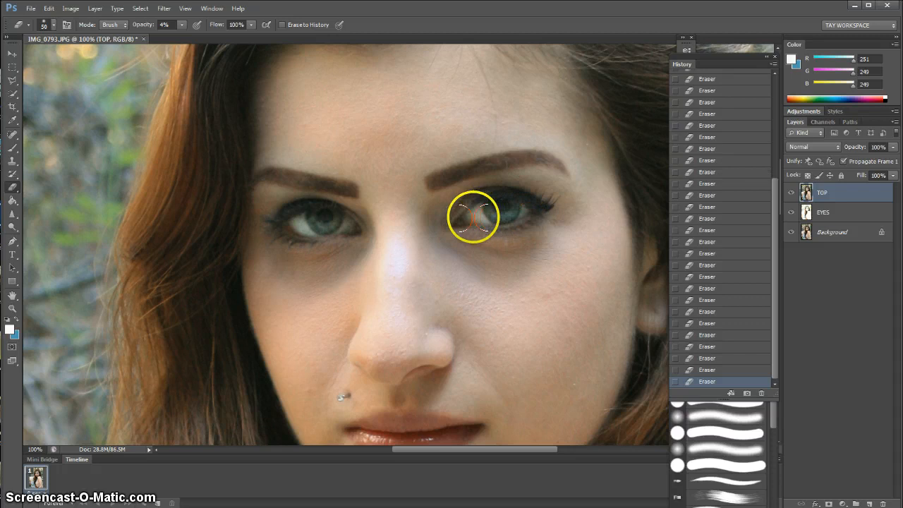
mouse_move(346, 225)
left_mouse_down()
mouse_move(291, 223)
mouse_move(339, 226)
left_mouse_up()
mouse_move(473, 215)
left_mouse_down()
mouse_move(523, 209)
mouse_move(474, 215)
left_mouse_up()
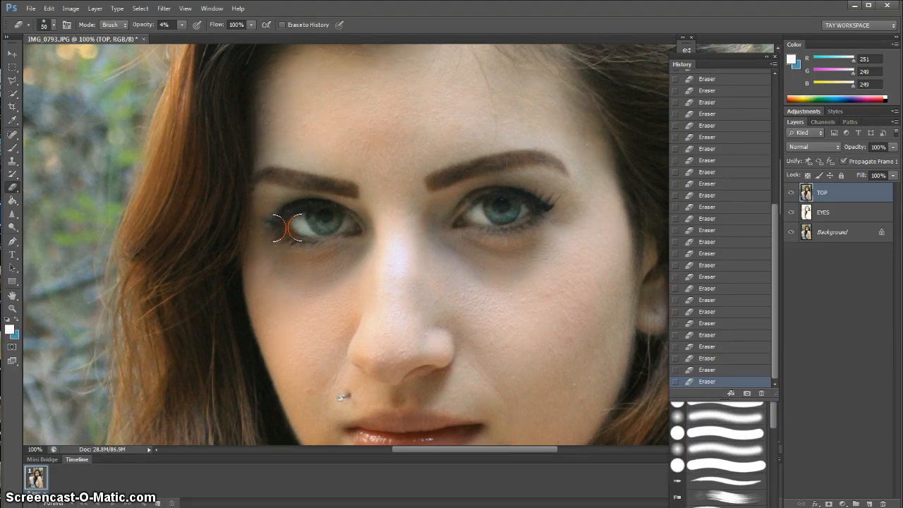
Enlarge the Eraser brush to 175 px and lighten the dark areas under both eyes on the TOP layer
scroll(286, 227, "down", 3)
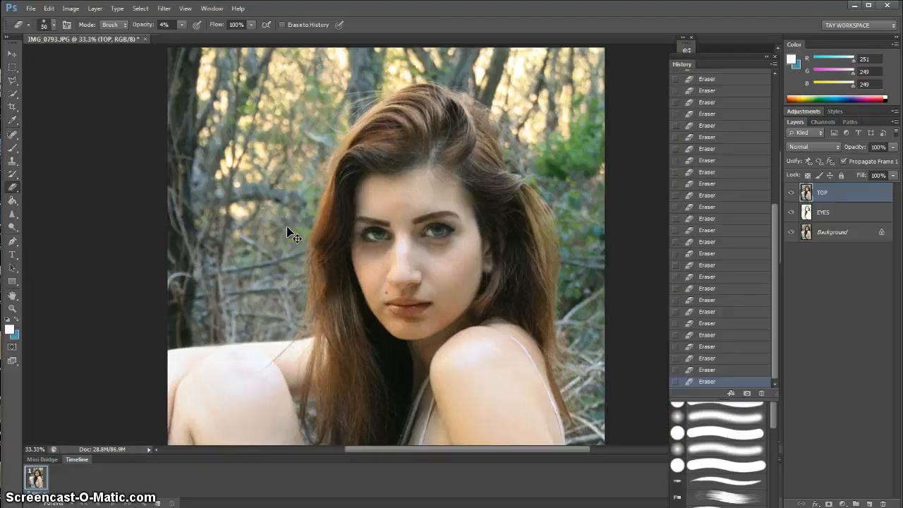
scroll(287, 232, "down", 1)
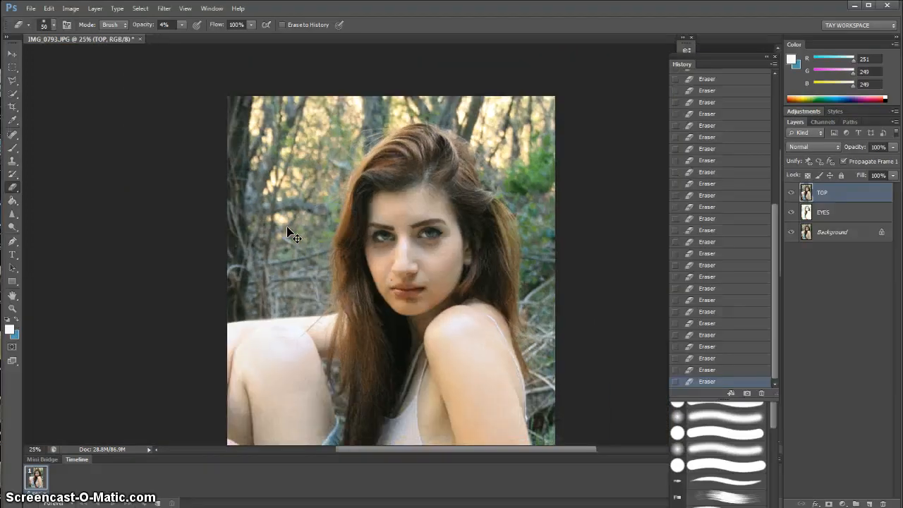
scroll(287, 228, "up", 2)
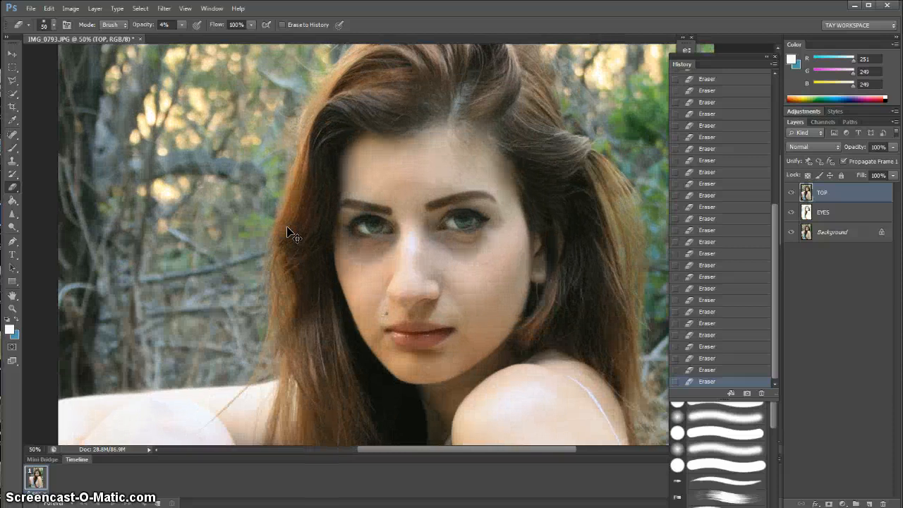
scroll(287, 235, "up", 1)
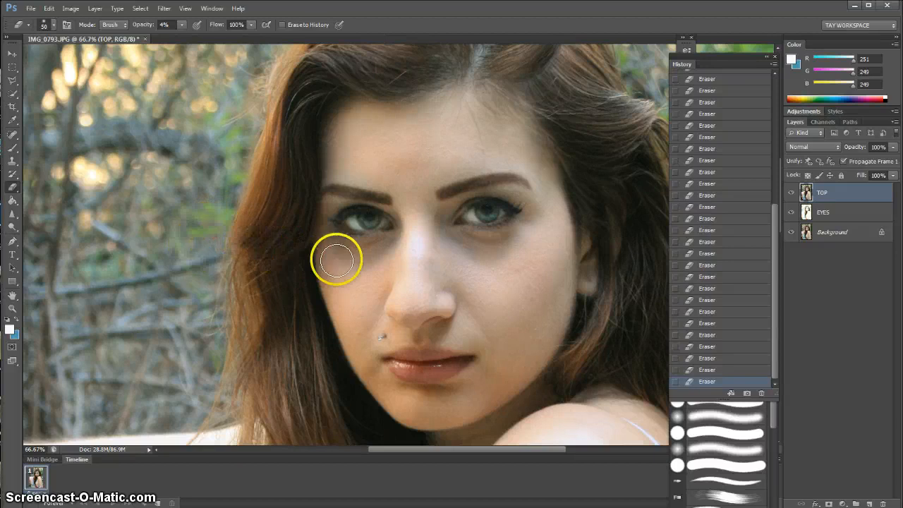
key("bracketright")
key("bracketright")
key("bracketright")
key("bracketright")
key("bracketright")
key("bracketright")
key("bracketright")
key("bracketright")
key("bracketright")
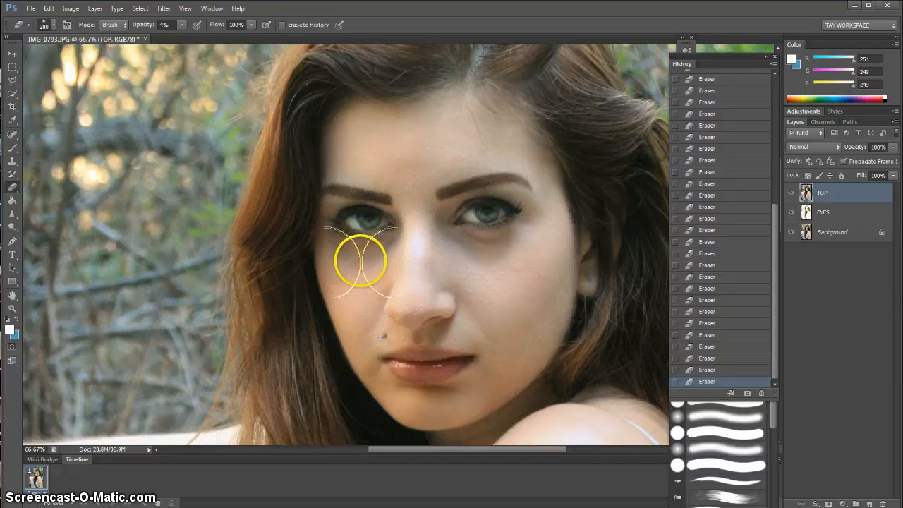
key("bracketleft")
mouse_move(369, 254)
left_mouse_down()
mouse_move(341, 249)
mouse_move(368, 255)
left_mouse_up()
mouse_move(494, 241)
left_mouse_down()
mouse_move(475, 241)
mouse_move(517, 246)
mouse_move(520, 238)
left_mouse_up()
mouse_move(396, 260)
left_mouse_down()
mouse_move(341, 248)
mouse_move(368, 261)
mouse_move(338, 246)
left_mouse_up()
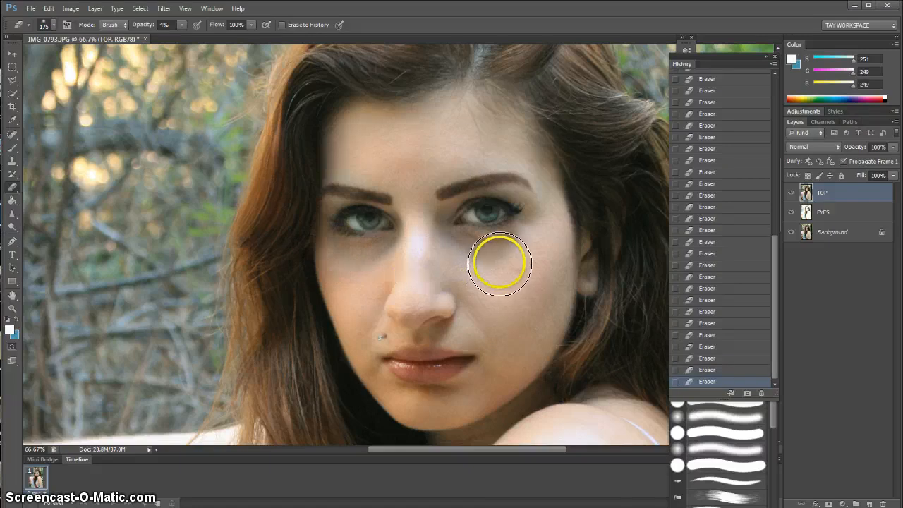
mouse_move(498, 262)
left_mouse_down()
mouse_move(469, 253)
mouse_move(495, 254)
mouse_move(345, 261)
left_mouse_up()
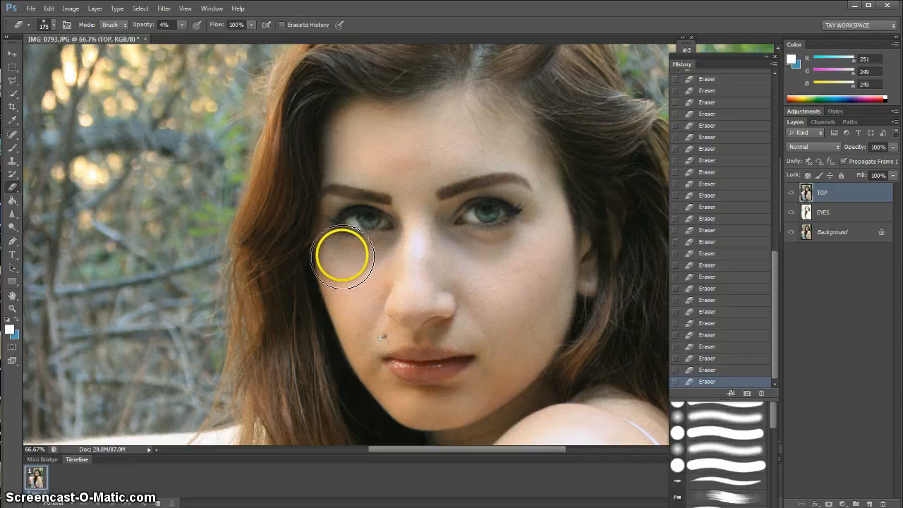
left_click_drag(489, 247, 505, 246)
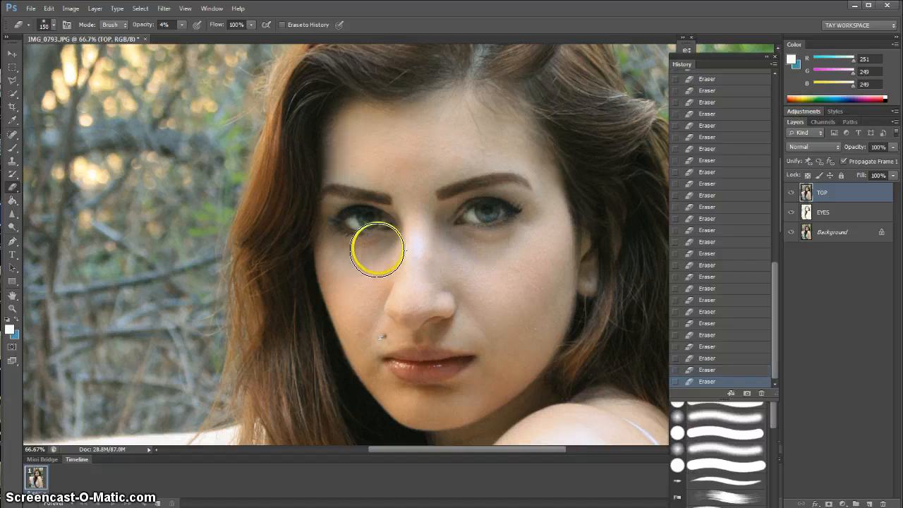
Continue lightening the under-eye shadows and upper cheeks with the Eraser at 150 px and 175 px
mouse_move(334, 254)
left_mouse_down()
mouse_move(335, 301)
mouse_move(346, 276)
left_mouse_up()
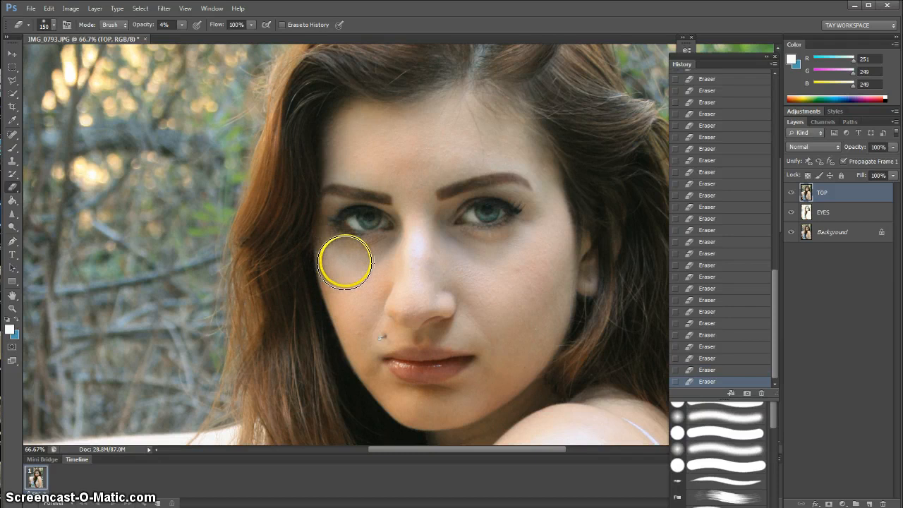
key("bracketleft")
key("bracketleft")
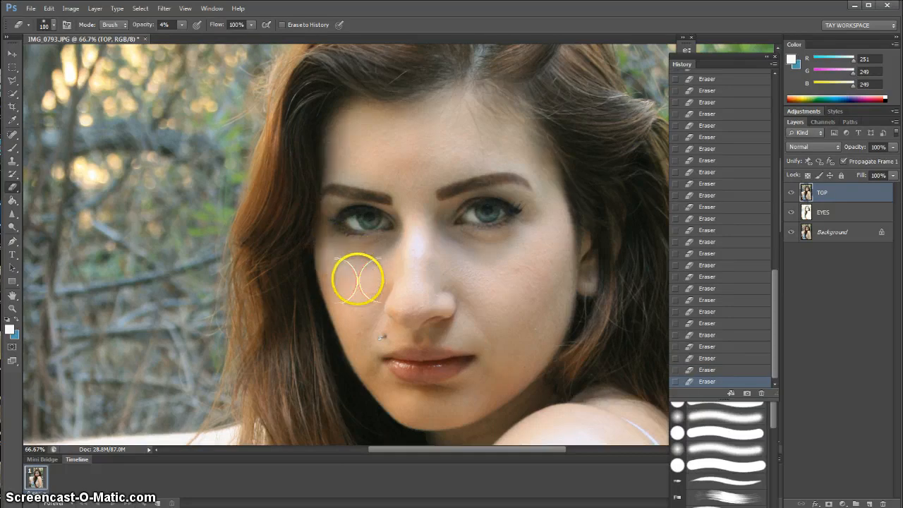
key("bracketright")
key("bracketright")
key("bracketright")
mouse_move(344, 257)
left_mouse_down()
mouse_move(338, 251)
mouse_move(351, 254)
mouse_move(335, 250)
mouse_move(340, 258)
left_mouse_up()
left_click_drag(496, 266, 481, 259)
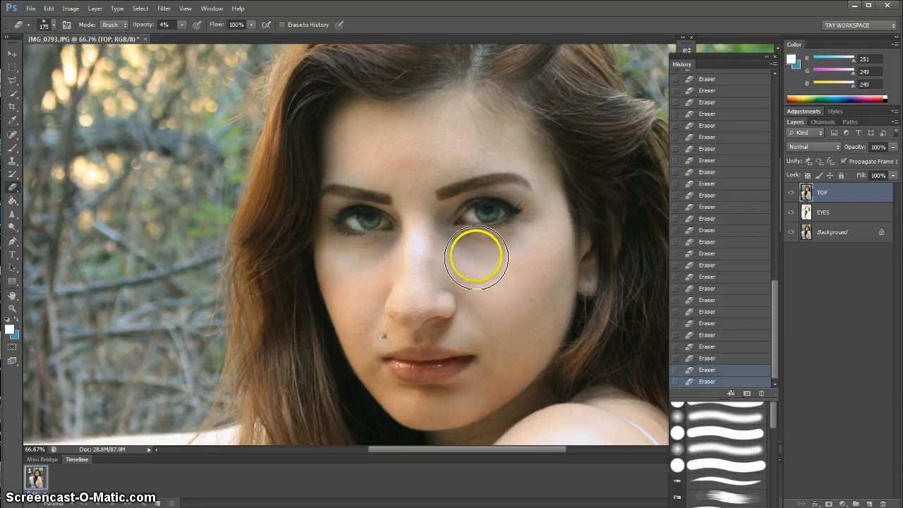
left_click(474, 257)
left_click(469, 255)
Reduce the Eraser to 150 px and blend the shadows beneath both eyes and beside the nose bridge
key("bracketleft")
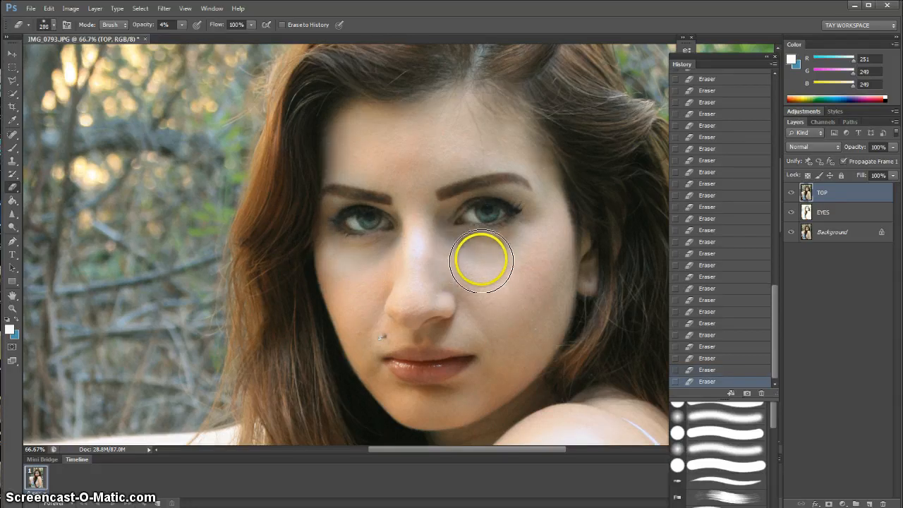
mouse_move(484, 259)
left_mouse_down()
mouse_move(456, 245)
mouse_move(496, 263)
mouse_move(523, 232)
mouse_move(504, 246)
mouse_move(452, 235)
left_mouse_up()
mouse_move(375, 255)
left_mouse_down()
mouse_move(324, 248)
mouse_move(339, 256)
mouse_move(450, 245)
left_mouse_up()
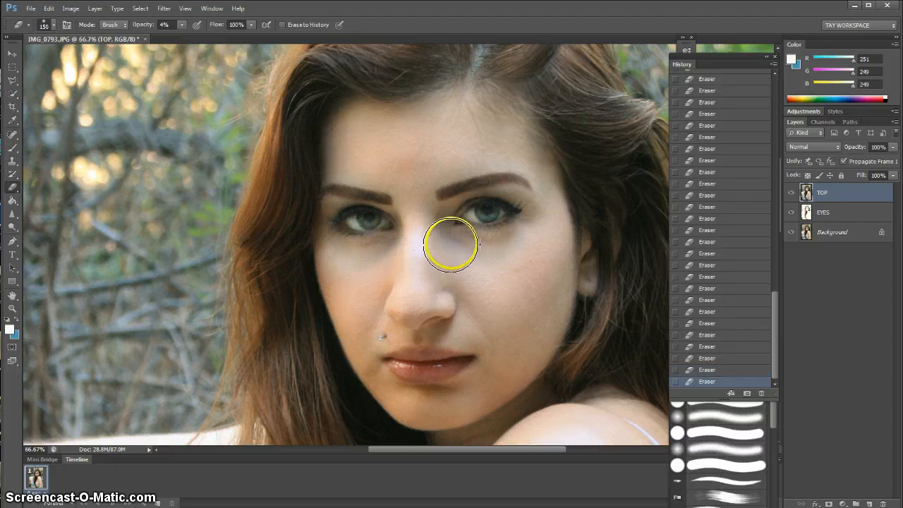
mouse_move(525, 229)
left_mouse_down()
mouse_move(517, 238)
mouse_move(458, 244)
left_mouse_up()
mouse_move(389, 246)
left_mouse_down()
mouse_move(356, 261)
mouse_move(328, 239)
mouse_move(332, 268)
left_mouse_up()
Reduce the Eraser to 100 px and lighten the outer corners of both eyes and the right under-eye area
key("bracketleft")
key("bracketleft")
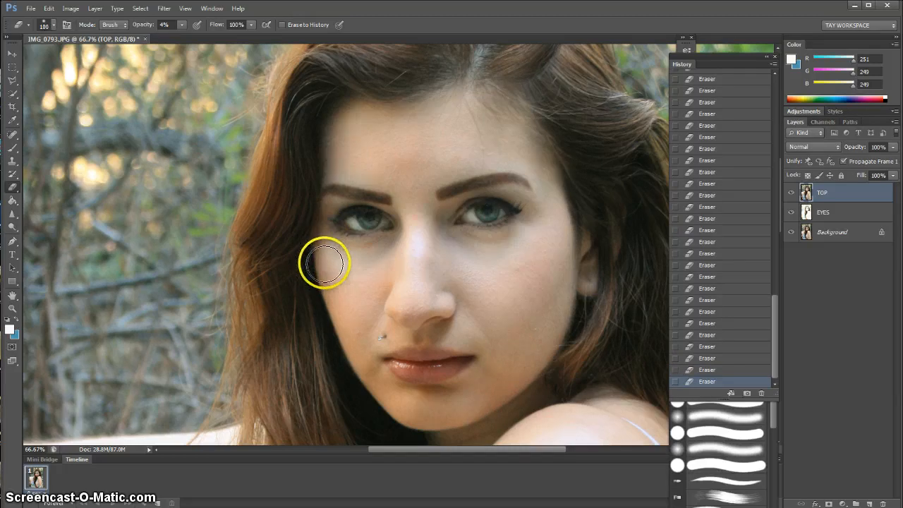
mouse_move(331, 242)
left_mouse_down()
mouse_move(375, 254)
mouse_move(350, 253)
mouse_move(332, 228)
left_mouse_up()
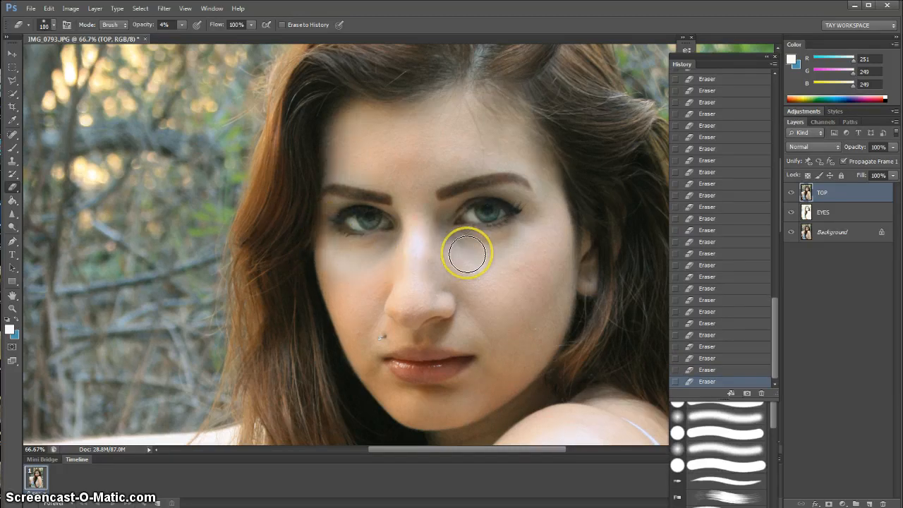
left_click_drag(532, 215, 528, 214)
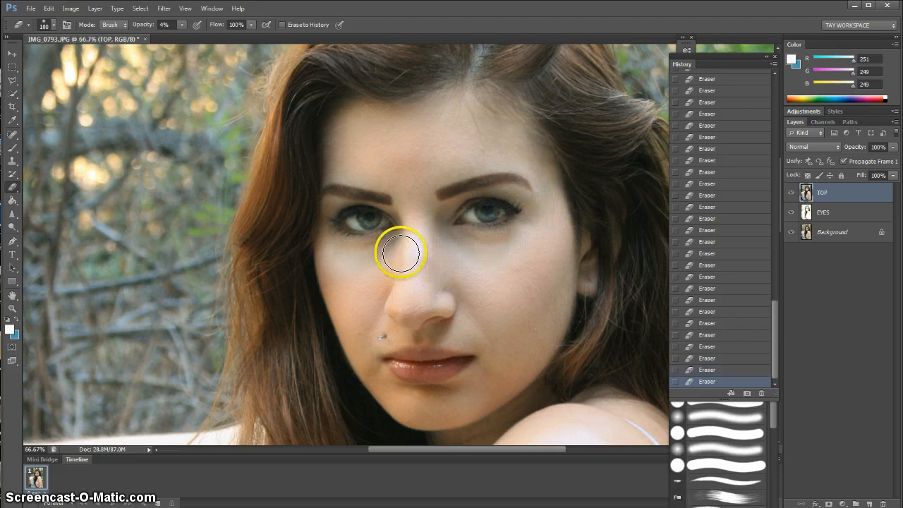
left_click_drag(377, 247, 329, 237)
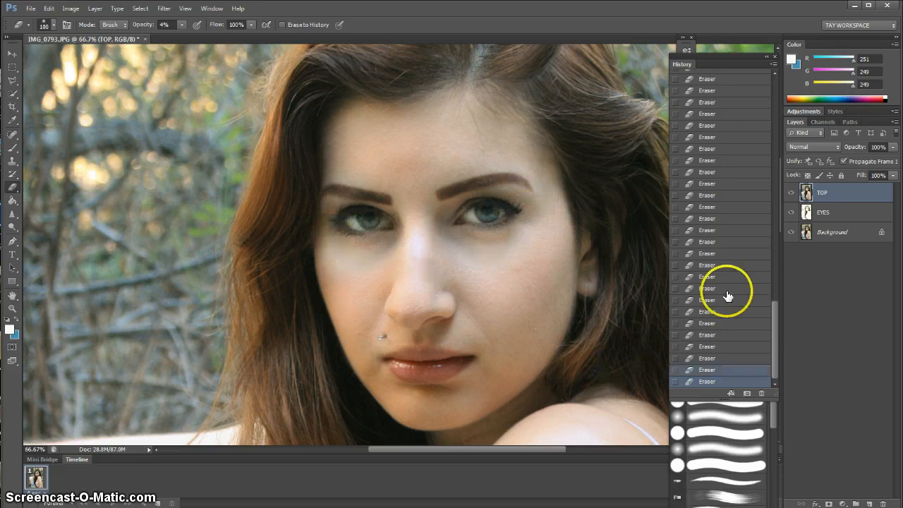
Select the EYES layer and adjust its fill to 89% to soften the brightening
key("ctrl+minus")
key("ctrl+minus")
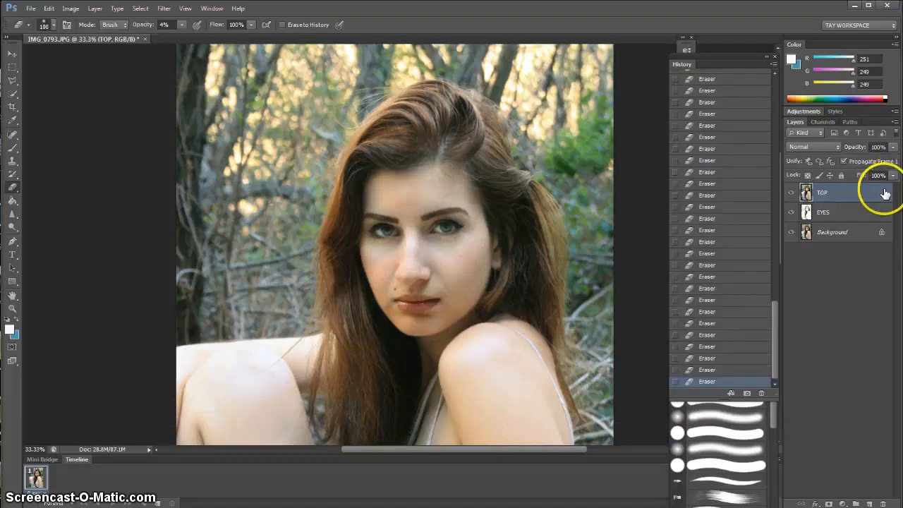
left_click(847, 215)
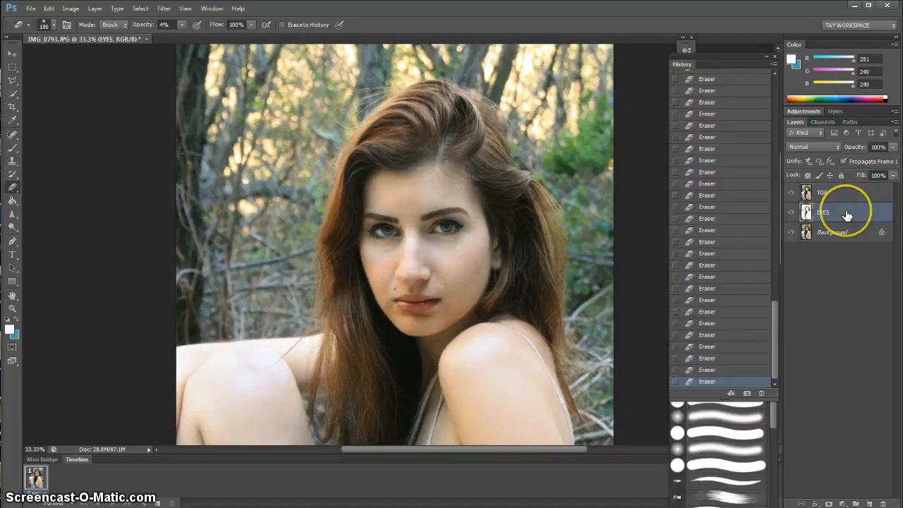
left_click(893, 175)
left_click_drag(893, 190, 890, 189)
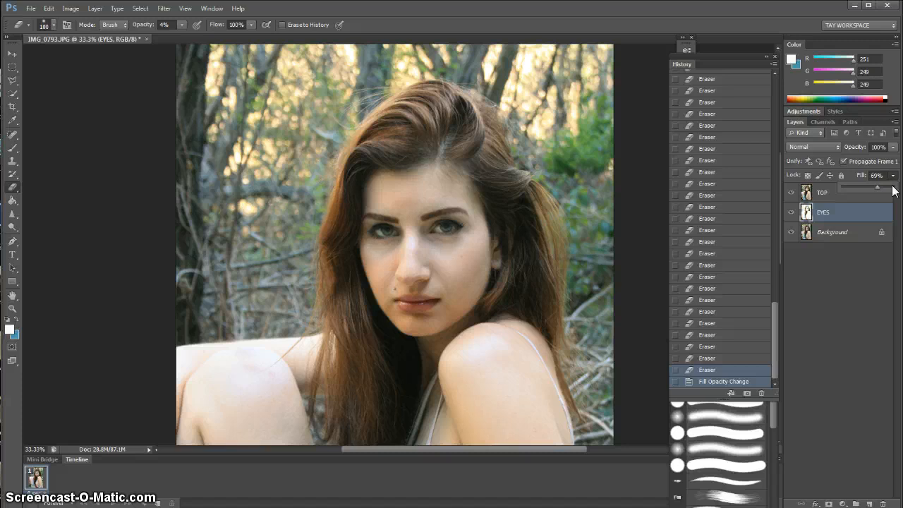
key("ctrl+minus")
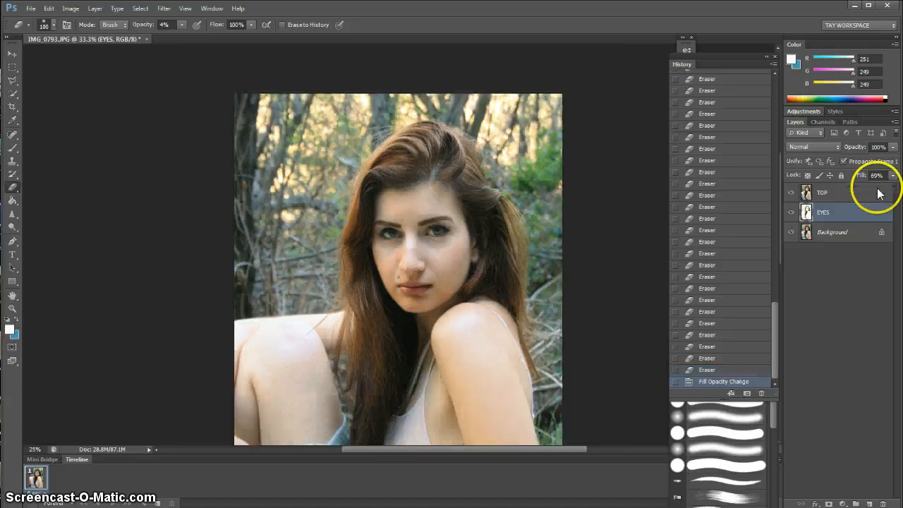
key("ctrl+minus")
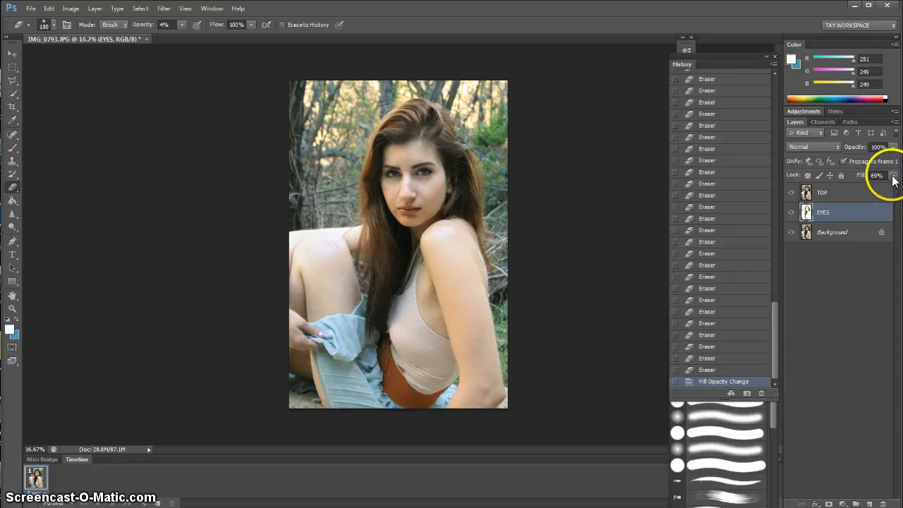
left_click(893, 175)
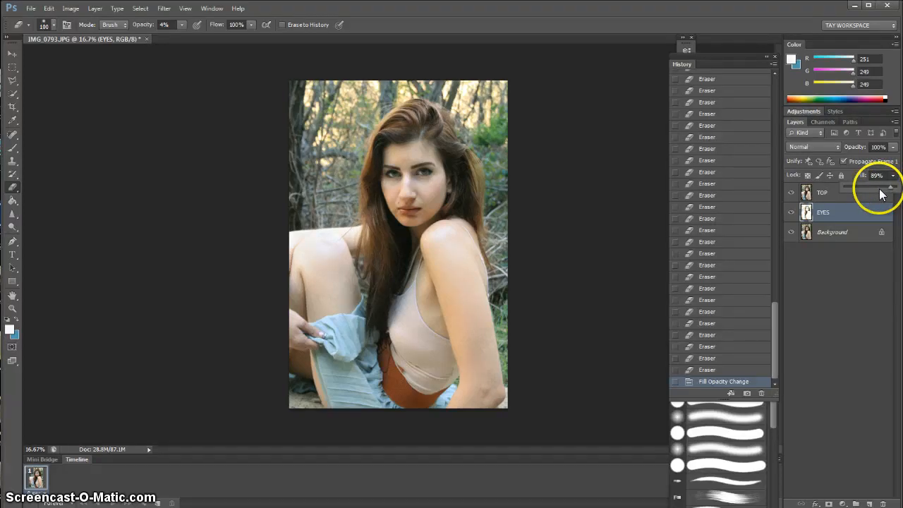
Flatten the TOP, EYES and Background layers into a single image layer
key("ctrl+plus")
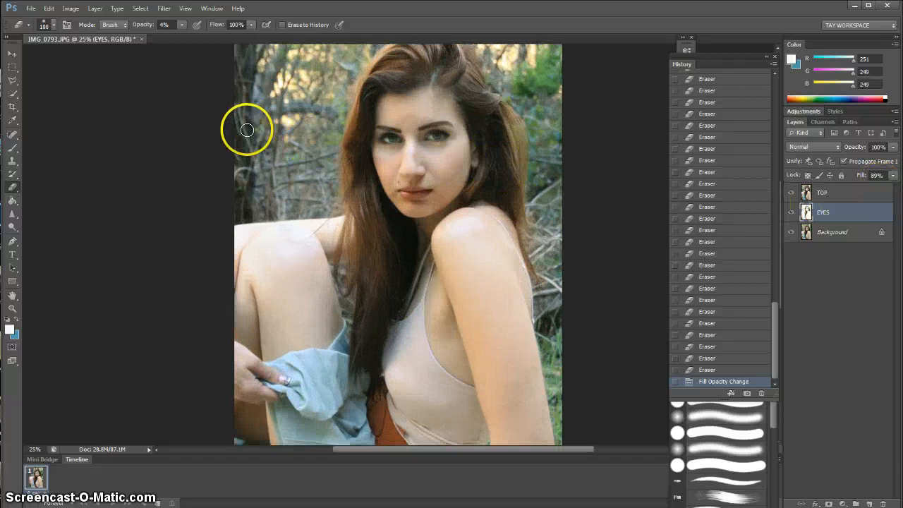
left_click(93, 8)
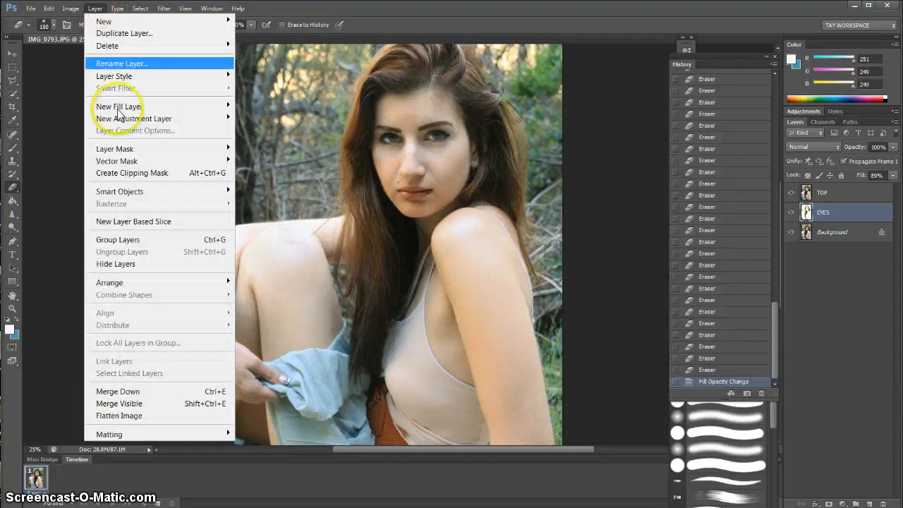
left_click(113, 415)
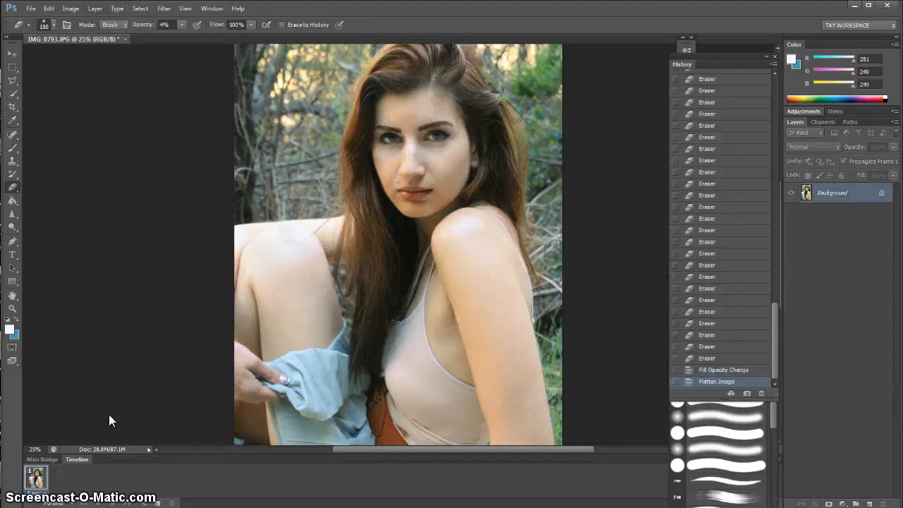
Activate the Sharpen tool for detail work on the face
left_click_drag(13, 212, 35, 221)
left_click(36, 220)
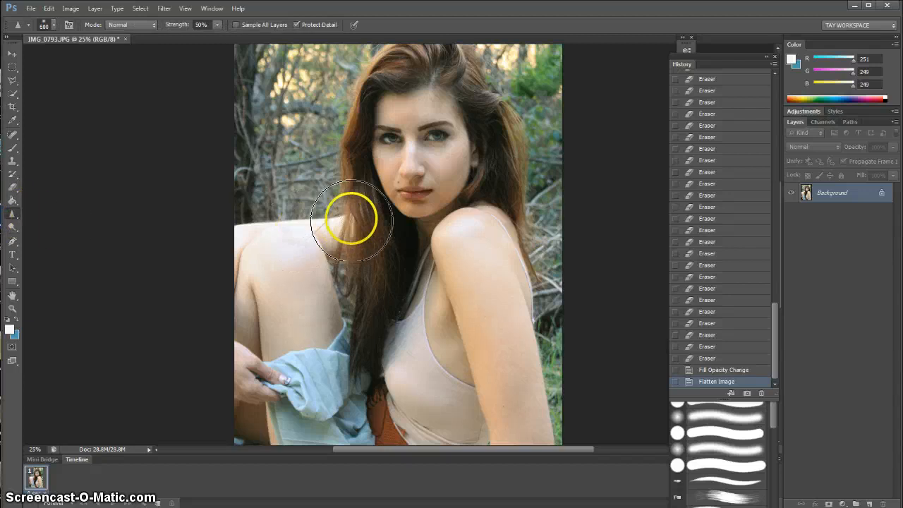
scroll(350, 217, "up", 3)
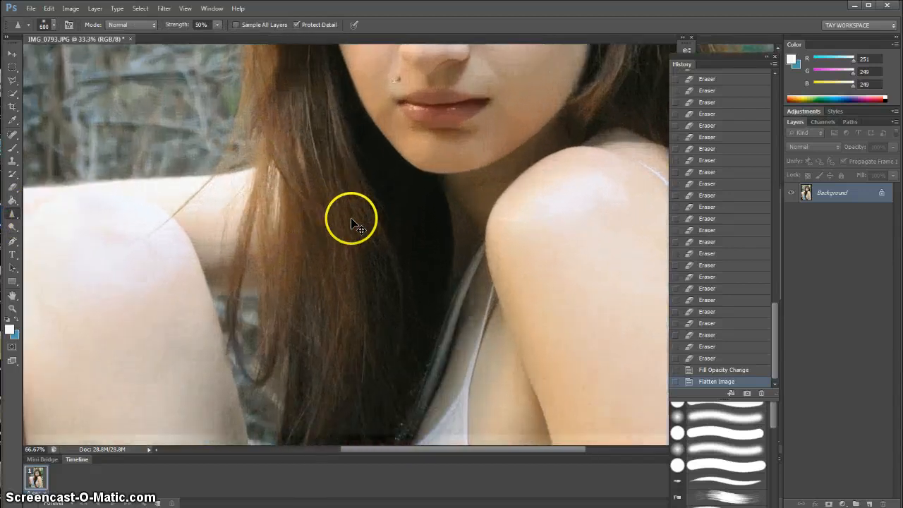
key("h")
left_click_drag(441, 124, 372, 456)
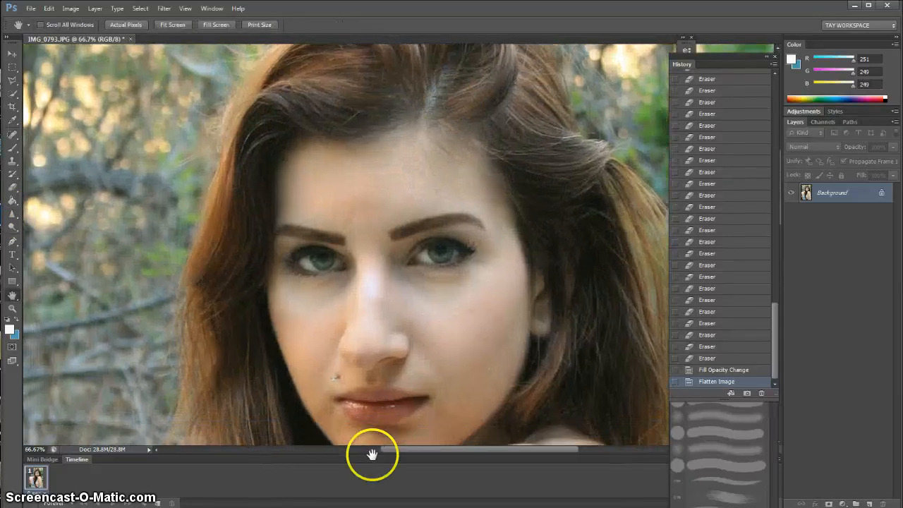
left_click(12, 214)
left_click(42, 221)
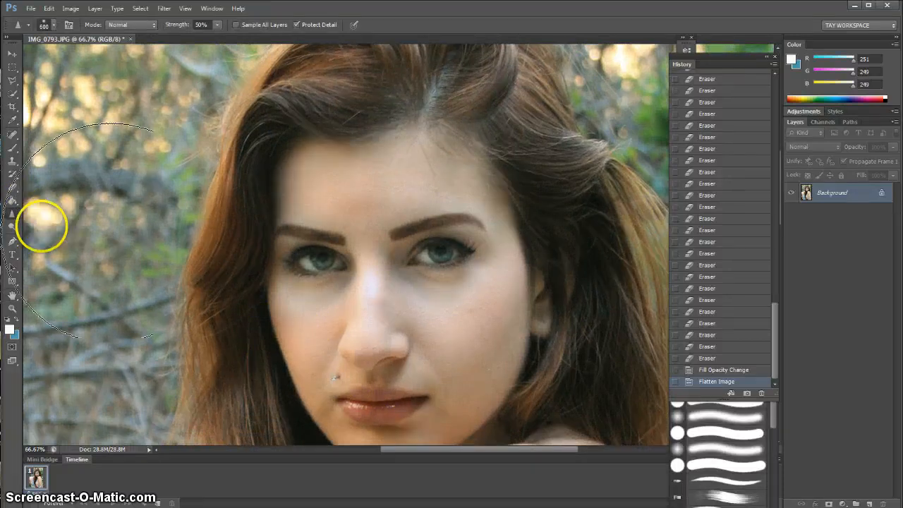
Reduce the Sharpen brush to 70 px and sharpen the lower lashes of the left eye in the image
key("bracketleft")
key("bracketleft")
key("bracketleft")
key("bracketleft")
key("bracketleft")
key("bracketleft")
key("bracketleft")
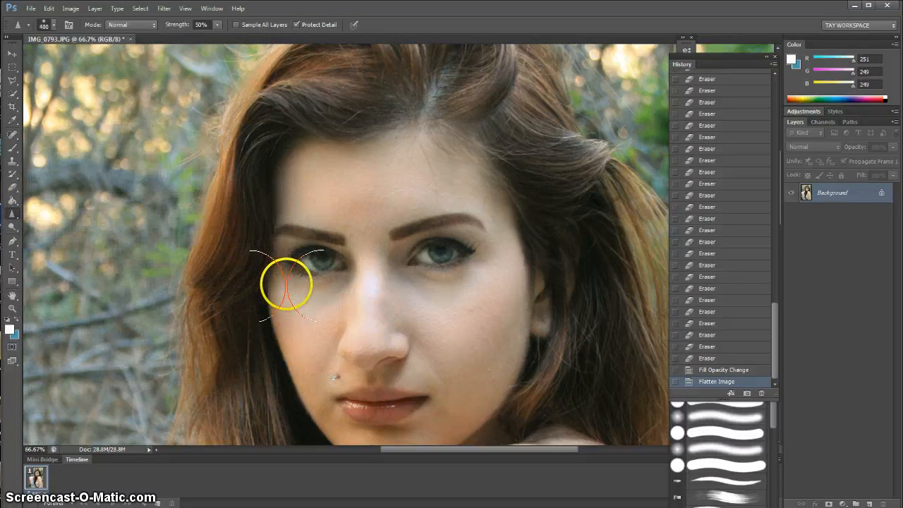
left_click(293, 278)
key("bracketleft")
key("bracketleft")
key("bracketleft")
key("bracketleft")
key("bracketleft")
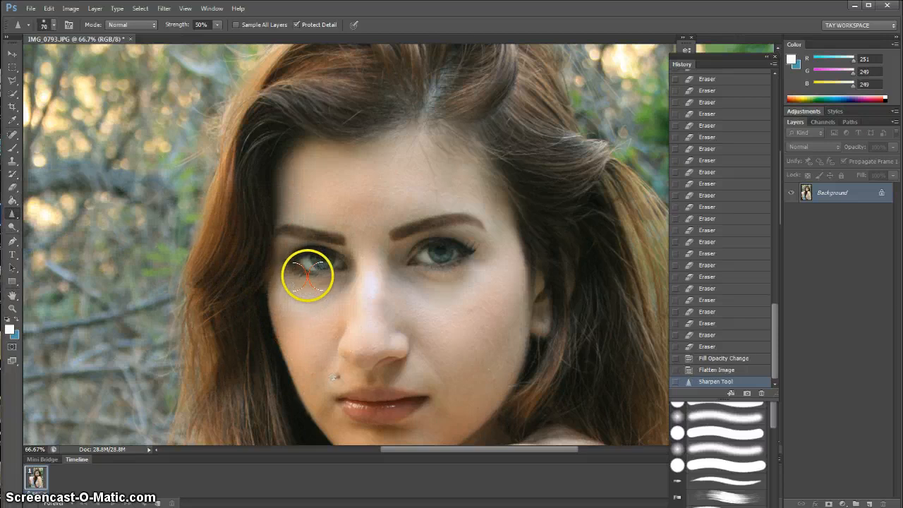
mouse_move(308, 275)
left_mouse_down()
mouse_move(292, 254)
mouse_move(290, 270)
mouse_move(311, 274)
left_mouse_up()
Reduce the Sharpen brush to 40 px and 30 px while sharpening the lashes and outlines of both eyes
key("bracketleft")
key("bracketleft")
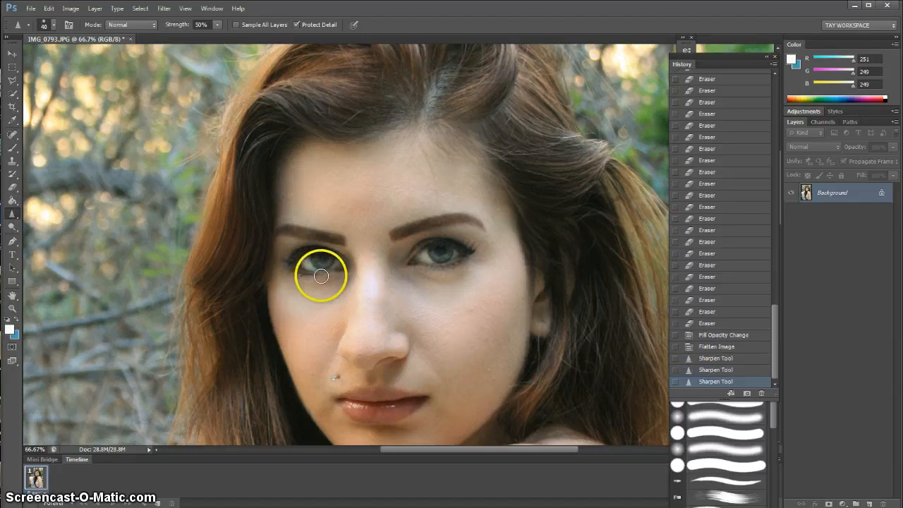
mouse_move(447, 280)
left_mouse_down()
mouse_move(444, 266)
mouse_move(470, 246)
mouse_move(409, 252)
mouse_move(460, 252)
mouse_move(421, 268)
mouse_move(338, 277)
mouse_move(287, 261)
mouse_move(294, 252)
mouse_move(342, 248)
left_mouse_up()
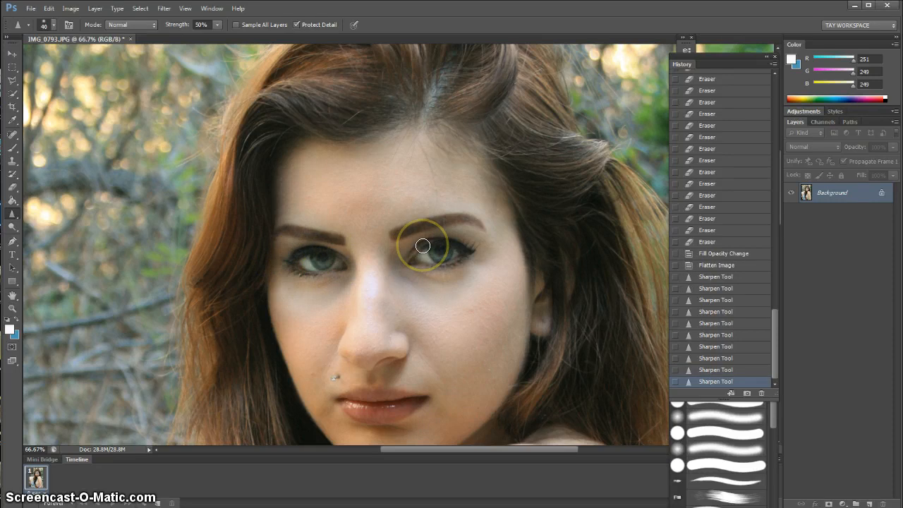
key("bracketleft")
mouse_move(422, 245)
left_mouse_down()
mouse_move(483, 253)
mouse_move(452, 253)
left_mouse_up()
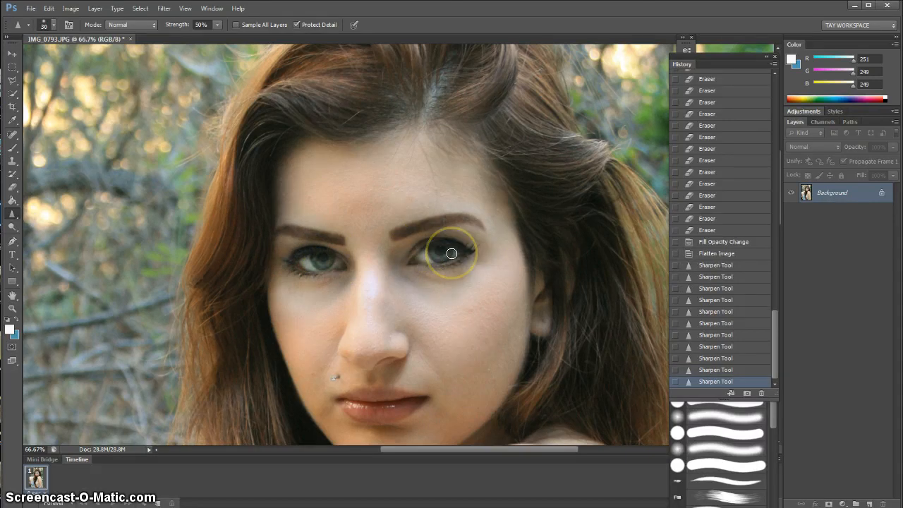
left_click(451, 253)
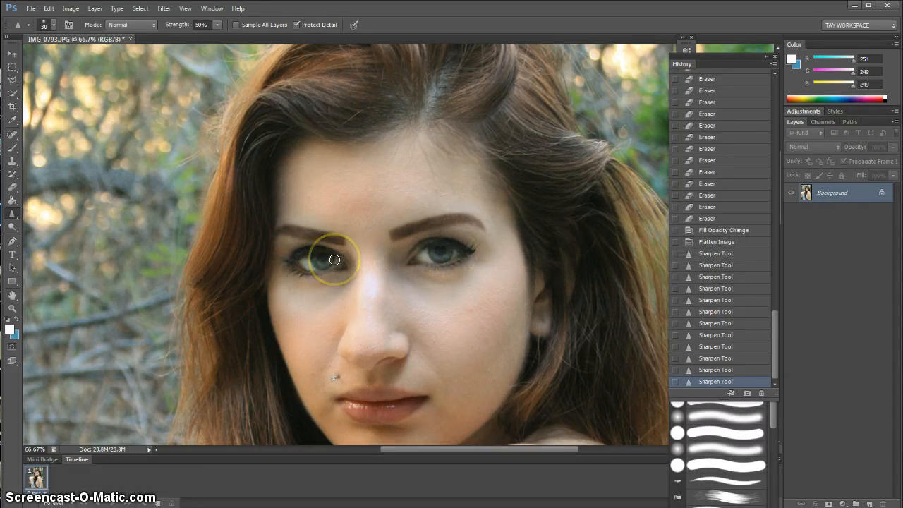
Sharpen the lashes of both eyes at 30 px and add repeated dabs over the left iris in the image
mouse_move(304, 255)
left_mouse_down()
mouse_move(280, 273)
mouse_move(327, 277)
left_mouse_up()
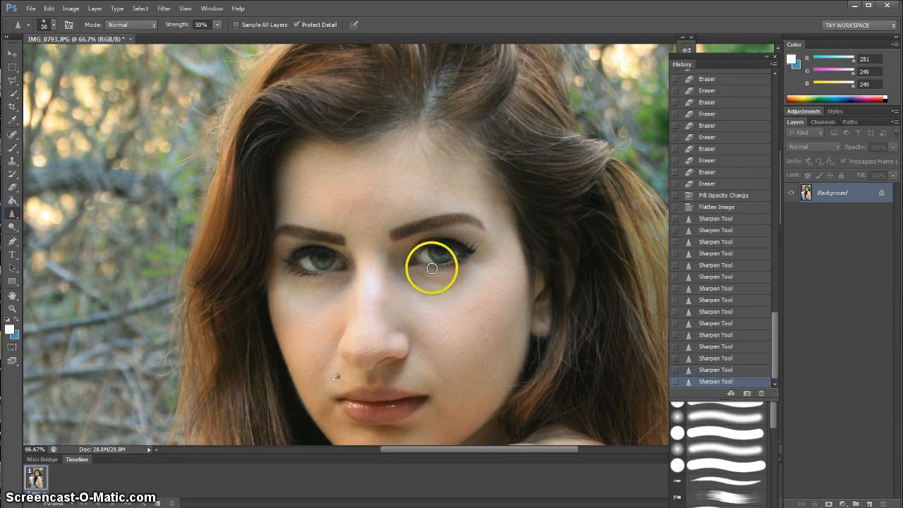
mouse_move(431, 268)
left_mouse_down()
mouse_move(475, 256)
mouse_move(399, 264)
mouse_move(426, 246)
mouse_move(483, 245)
left_mouse_up()
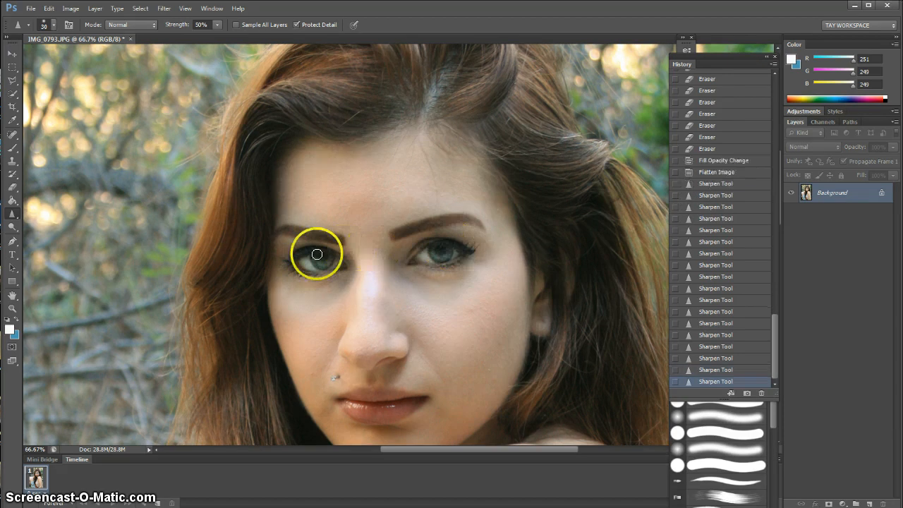
mouse_move(310, 252)
left_mouse_down()
mouse_move(282, 261)
mouse_move(327, 268)
left_mouse_up()
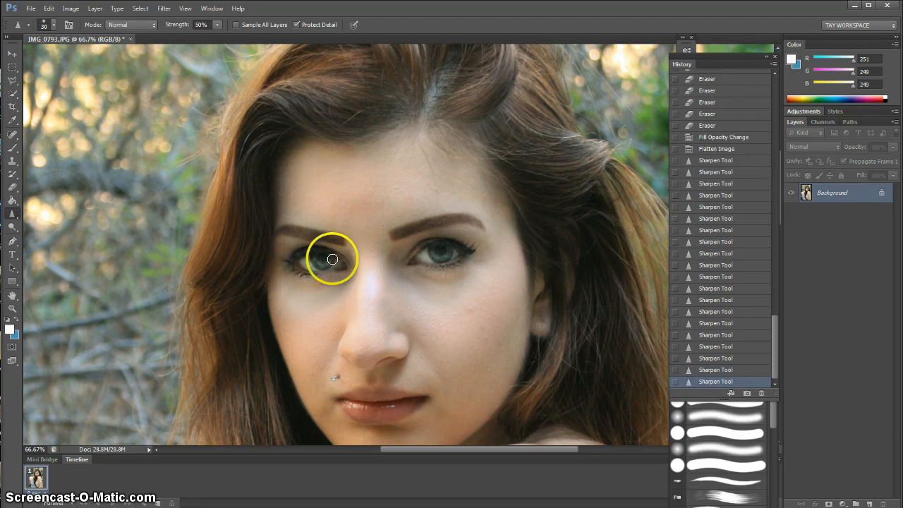
left_click(331, 259)
left_click(327, 258)
left_click(321, 258)
left_click(320, 258)
left_click(321, 257)
left_click(321, 257)
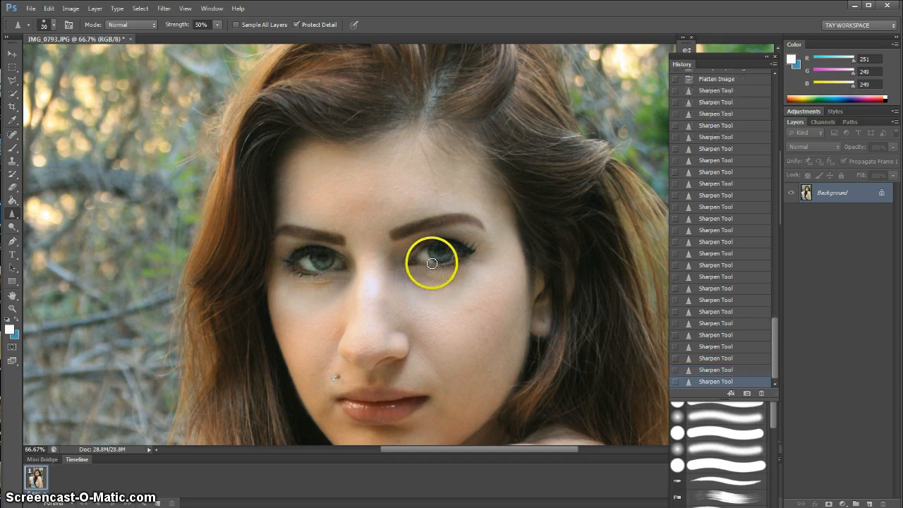
Build up more sharpening over the irises, inner corners and lids of both eyes with the 30 px brush
left_click_drag(430, 245, 440, 250)
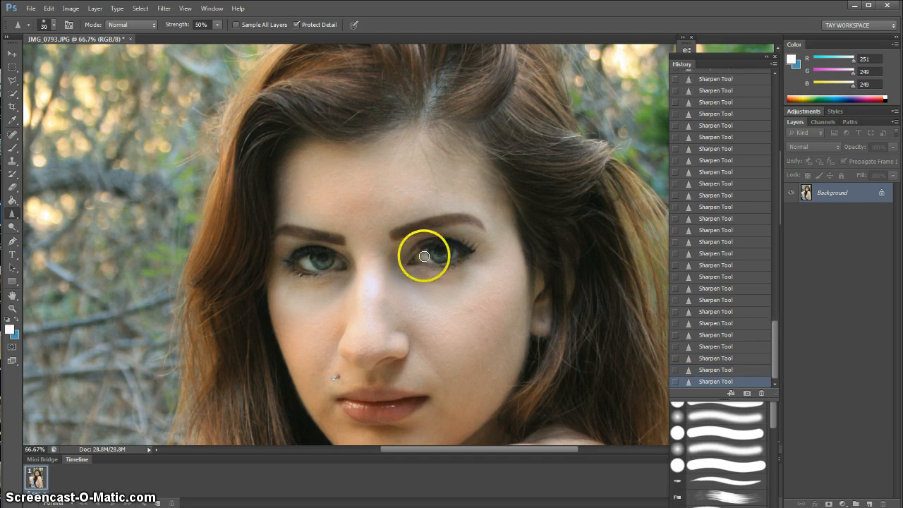
mouse_move(315, 255)
left_mouse_down()
mouse_move(329, 257)
mouse_move(305, 263)
mouse_move(333, 259)
left_mouse_up()
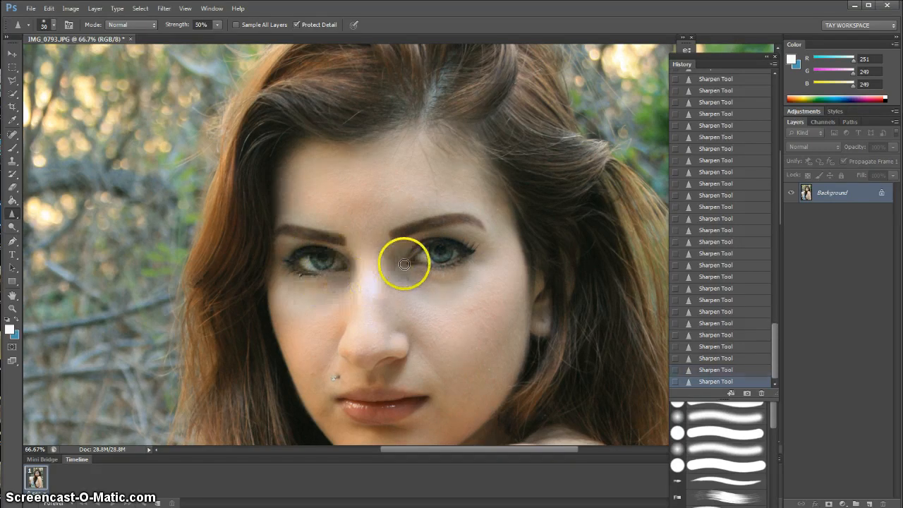
mouse_move(404, 263)
left_mouse_down()
mouse_move(435, 242)
mouse_move(465, 246)
mouse_move(444, 261)
left_mouse_up()
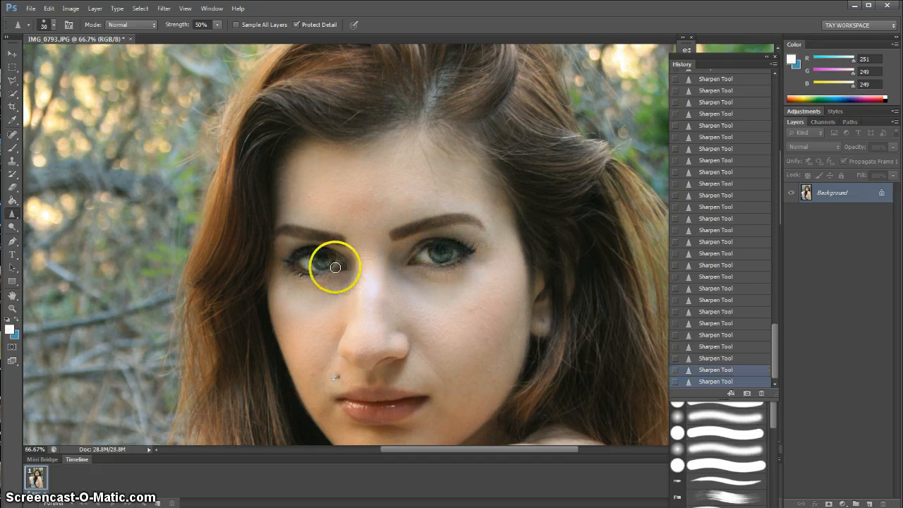
mouse_move(335, 267)
left_mouse_down()
mouse_move(311, 277)
mouse_move(278, 264)
mouse_move(328, 239)
left_mouse_up()
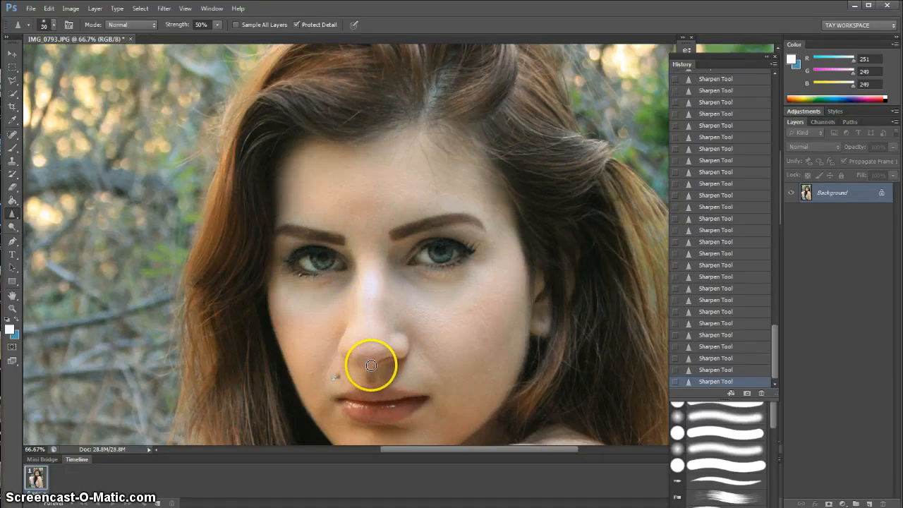
Sharpen the base of the nose, the lips and the piercing above the mouth with the 30 px brush
mouse_move(371, 366)
left_mouse_down()
mouse_move(355, 368)
mouse_move(337, 346)
left_mouse_up()
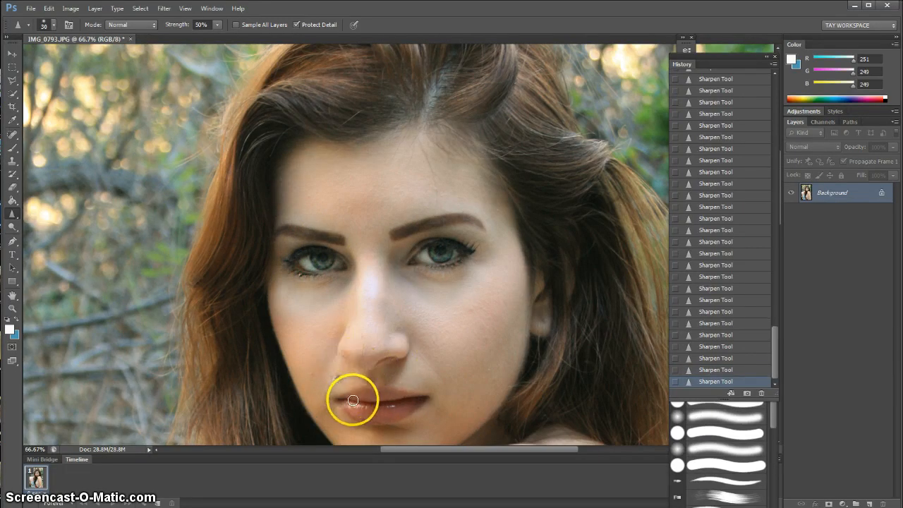
mouse_move(353, 400)
left_mouse_down()
mouse_move(423, 398)
mouse_move(334, 399)
left_mouse_up()
mouse_move(341, 403)
left_mouse_down()
mouse_move(376, 425)
mouse_move(428, 398)
left_mouse_up()
left_click(334, 378)
left_click(333, 378)
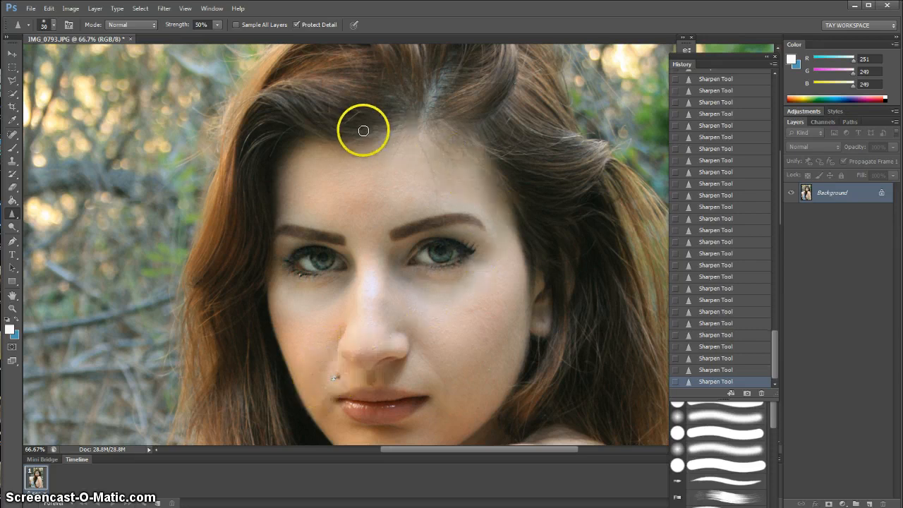
Examine the sharpened eyes and mouth in the context of the wider portrait
key("ctrl+minus")
key("ctrl+minus")
key("ctrl+minus")
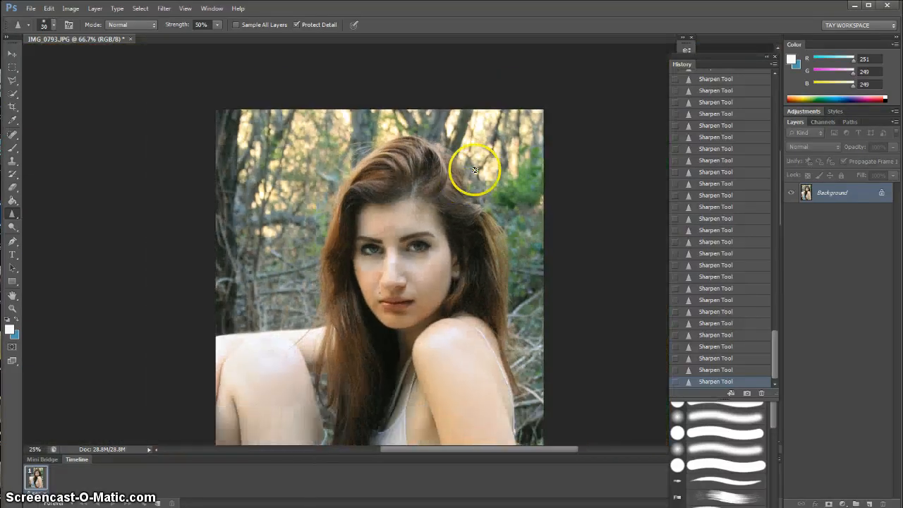
key("space")
left_click_drag(435, 256, 552, 212)
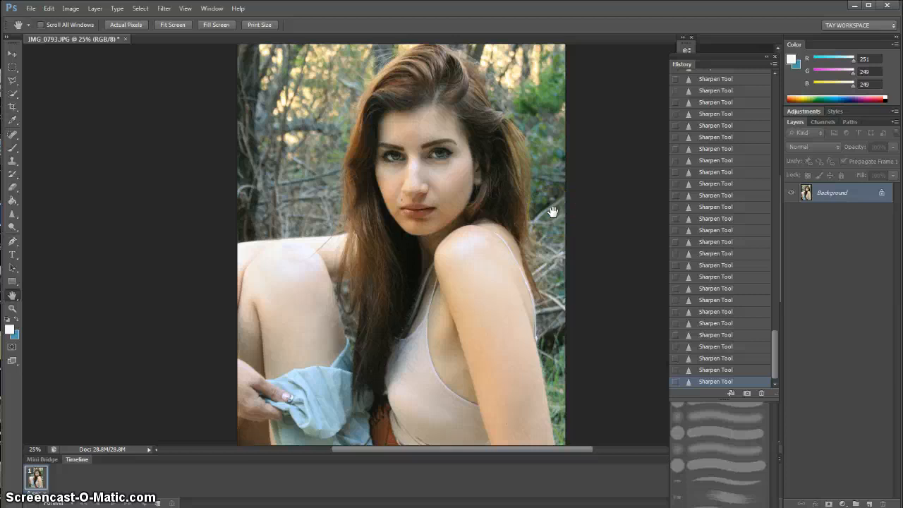
left_click(553, 212, "ctrl")
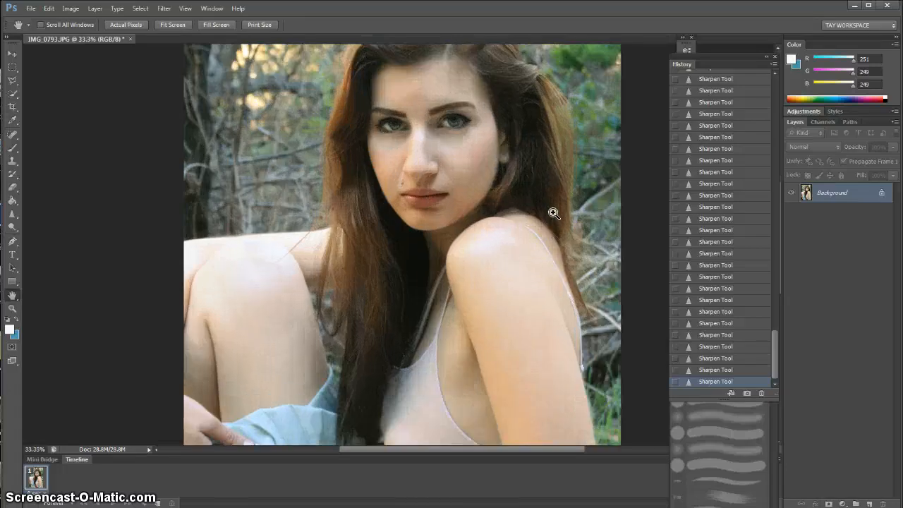
left_click(553, 212, "ctrl")
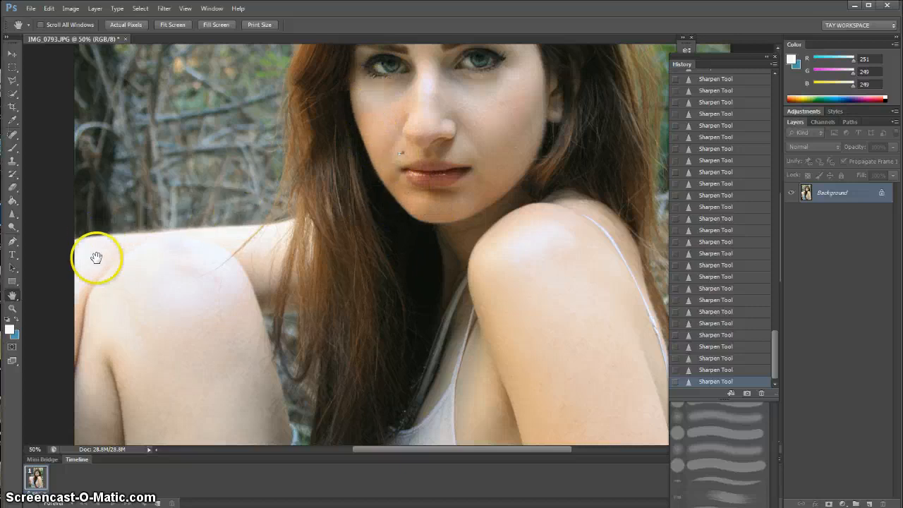
Activate the Clone Stamp tool for retouching the skin on the face
right_click(13, 172)
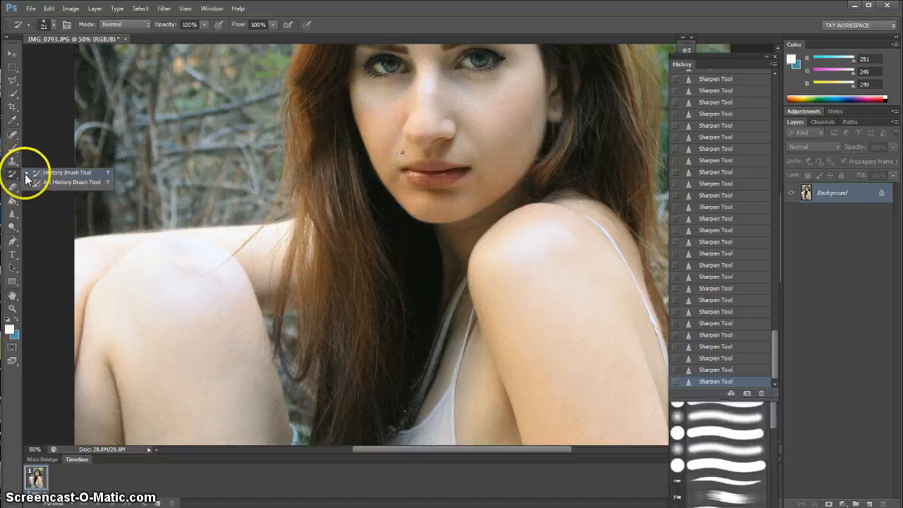
right_click(10, 161)
left_click(35, 160)
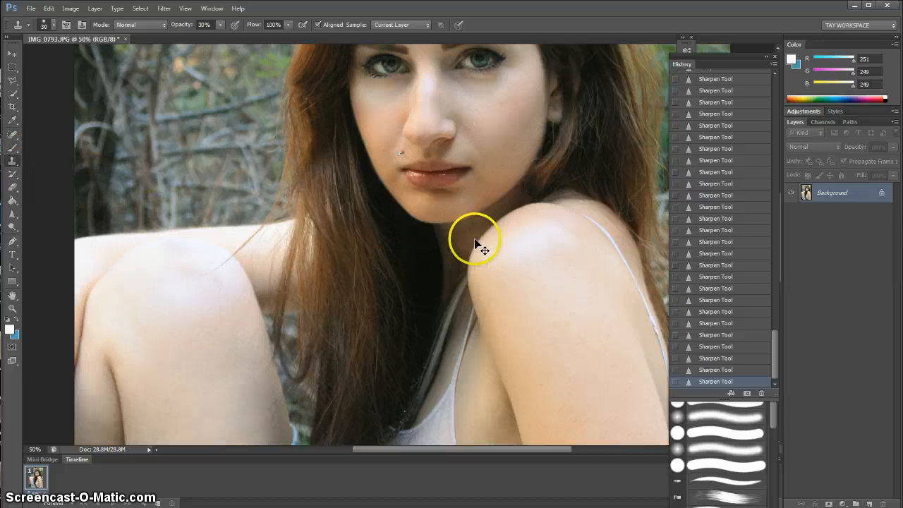
key("ctrl+plus")
key("ctrl+plus")
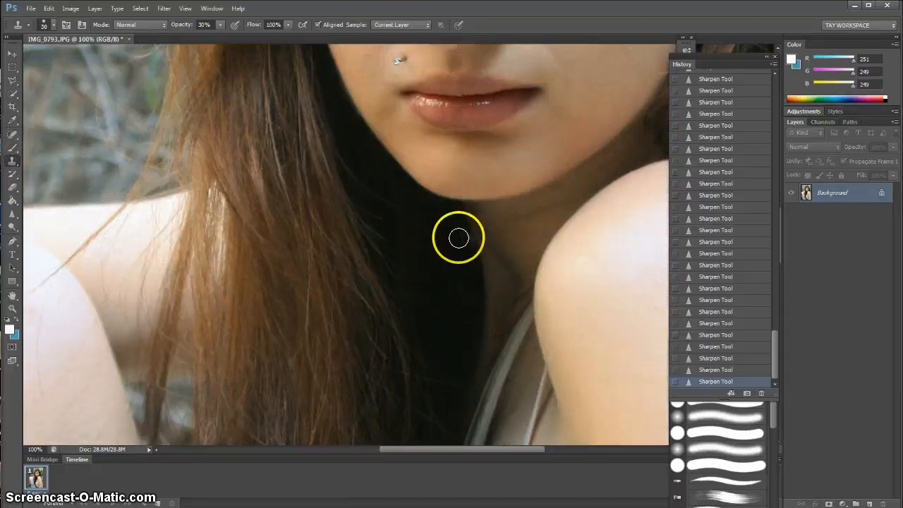
key("space")
left_click_drag(418, 127, 442, 405)
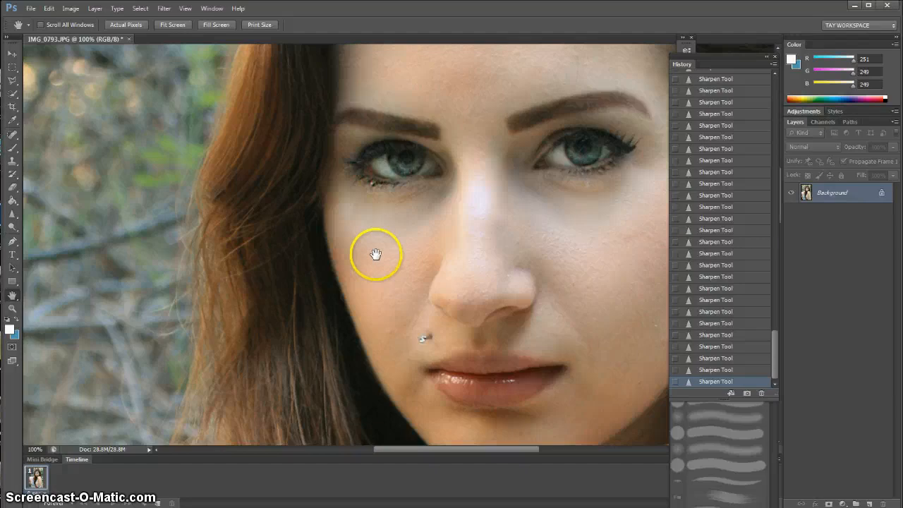
Enlarge the Clone Stamp brush to 80 px and clone skin down the left cheek in the image toward the piercing
key("s")
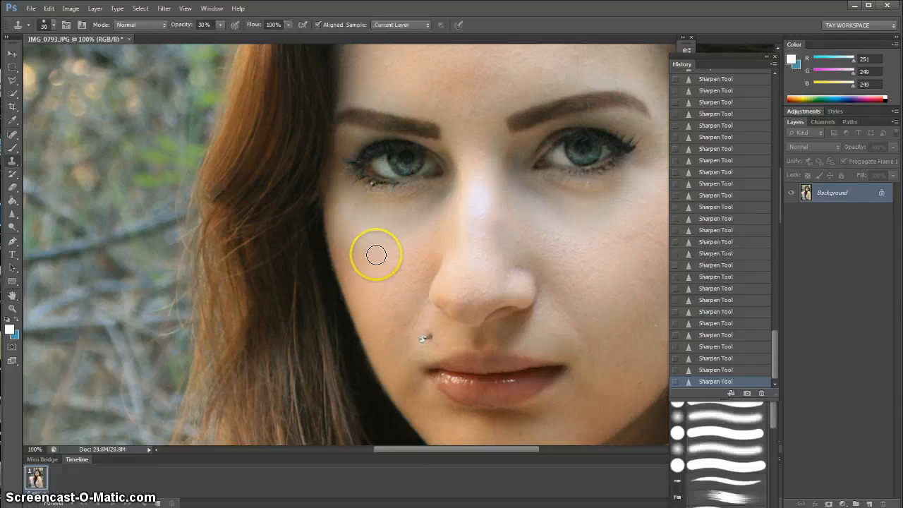
key("bracketright")
key("bracketright")
key("bracketright")
key("bracketright")
key("bracketright")
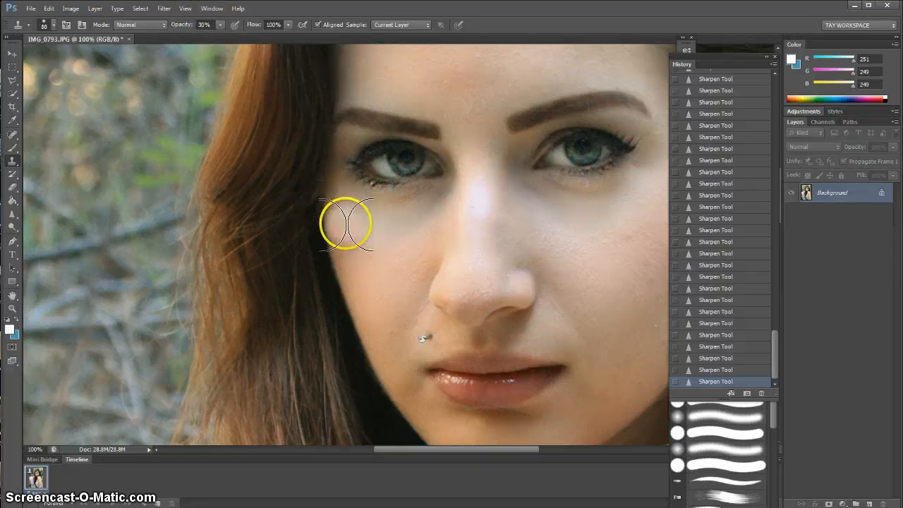
left_click_drag(346, 223, 352, 236)
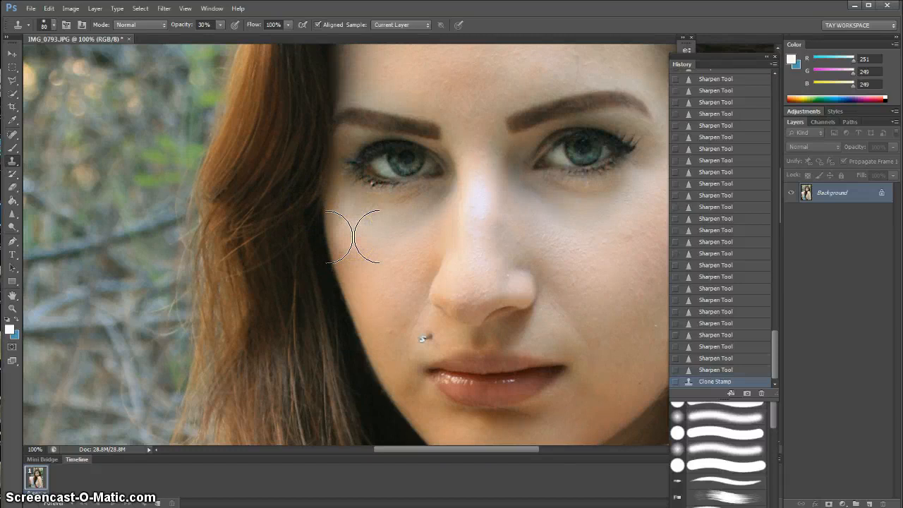
mouse_move(356, 282)
left_mouse_down()
mouse_move(369, 343)
mouse_move(366, 303)
mouse_move(382, 308)
mouse_move(371, 227)
mouse_move(360, 221)
mouse_move(404, 334)
left_mouse_up()
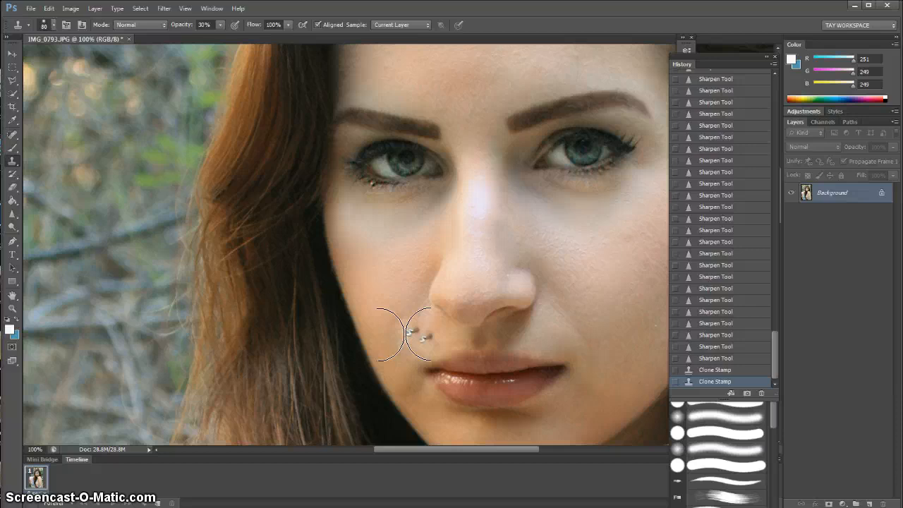
Clone skin over the area beside the piercing and enlarge the Clone Stamp brush to 100 px
mouse_move(404, 334)
left_mouse_down()
mouse_move(473, 333)
mouse_move(510, 315)
mouse_move(552, 277)
mouse_move(564, 220)
mouse_move(575, 227)
mouse_move(559, 245)
mouse_move(576, 330)
mouse_move(601, 376)
mouse_move(587, 277)
mouse_move(584, 303)
left_mouse_up()
key("bracketright")
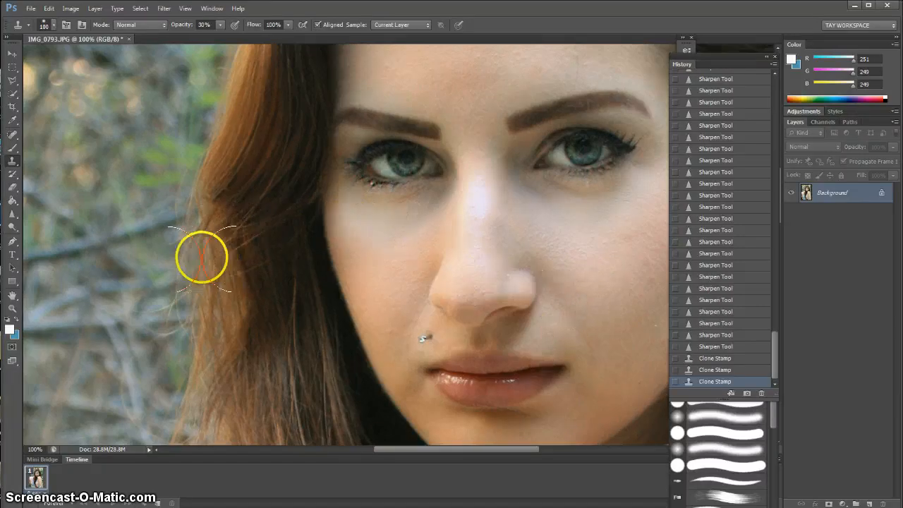
Activate the Spot Healing Brush and set its blending mode to Lighten, keeping the Content-Aware type
left_click(11, 120)
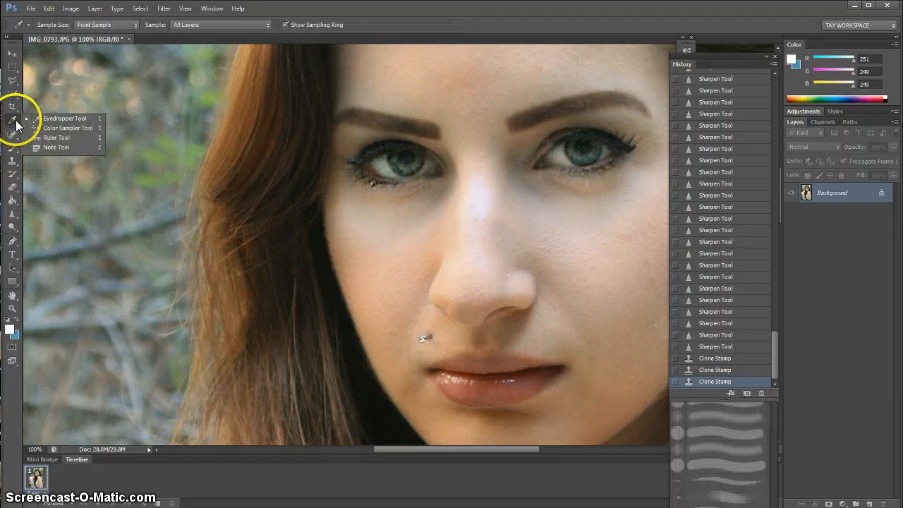
left_click(12, 135)
left_click(39, 134)
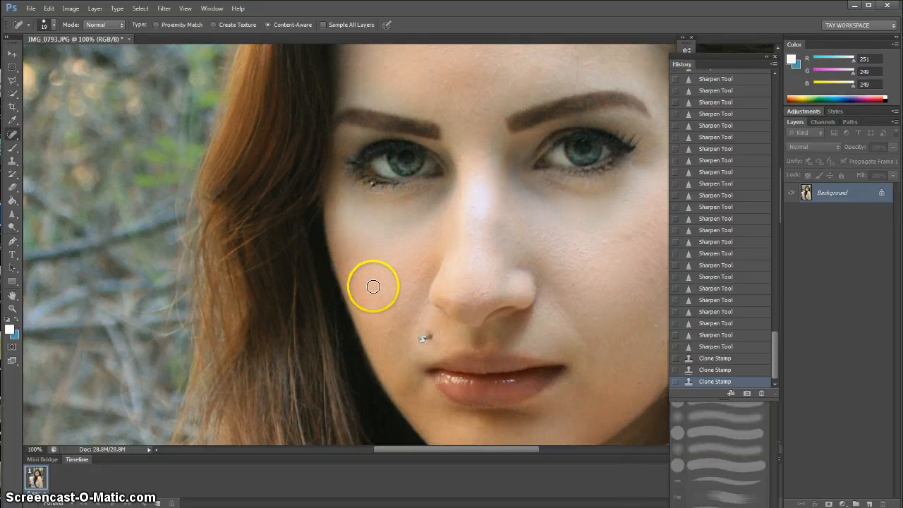
left_click(110, 25)
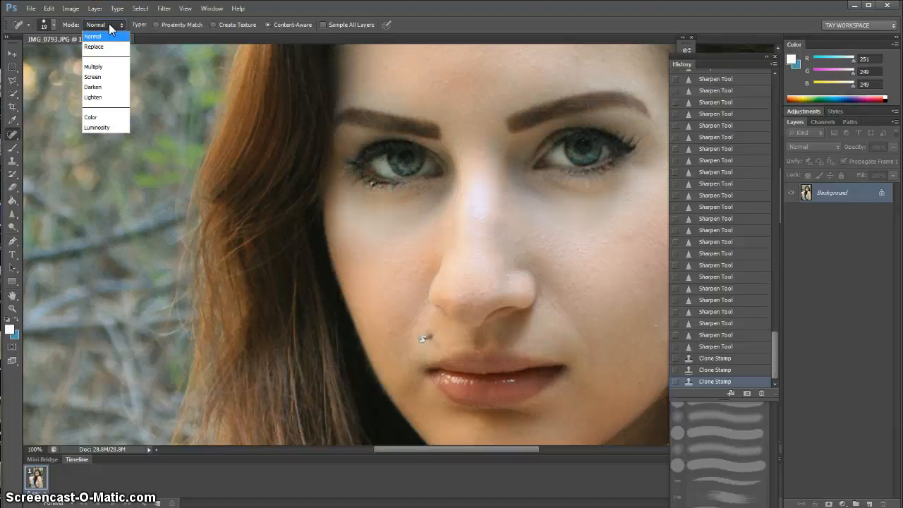
left_click(99, 99)
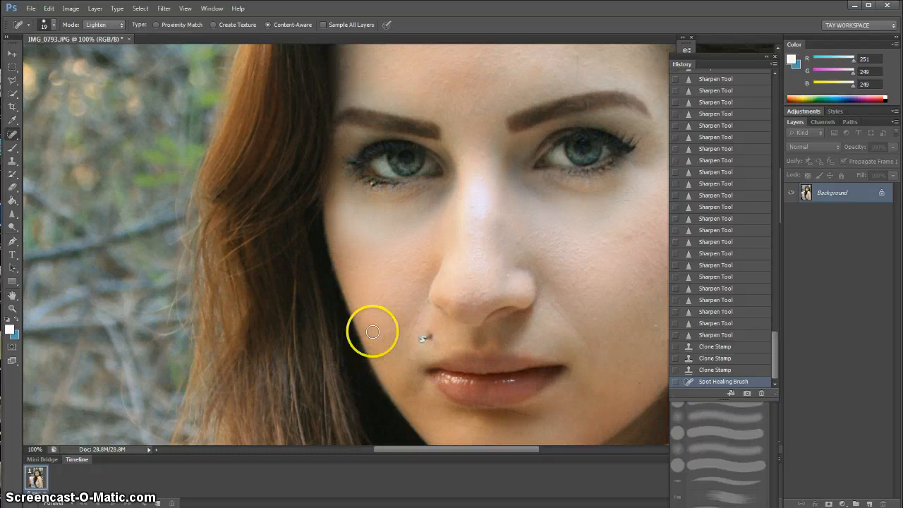
Heal the small blemishes on the left cheek in the image with the 19 px Spot Healing Brush
left_click_drag(395, 303, 387, 316)
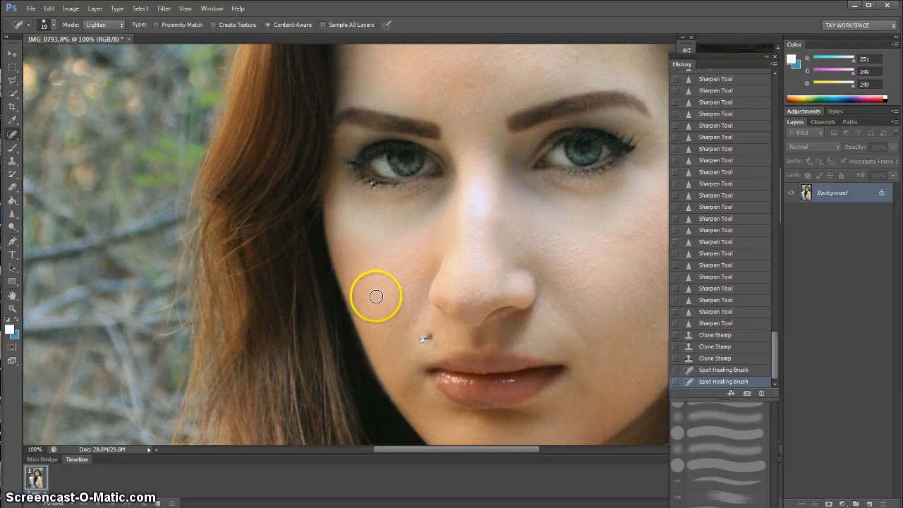
left_click(372, 265)
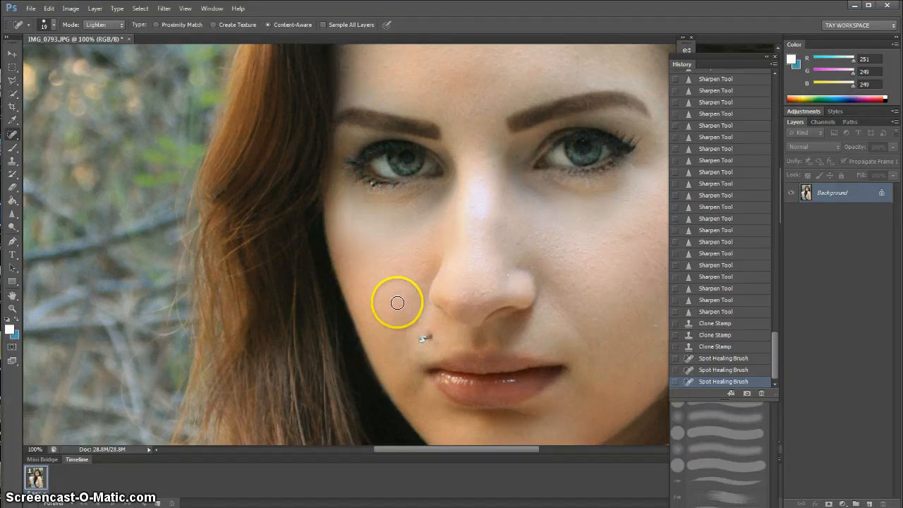
left_click(397, 303)
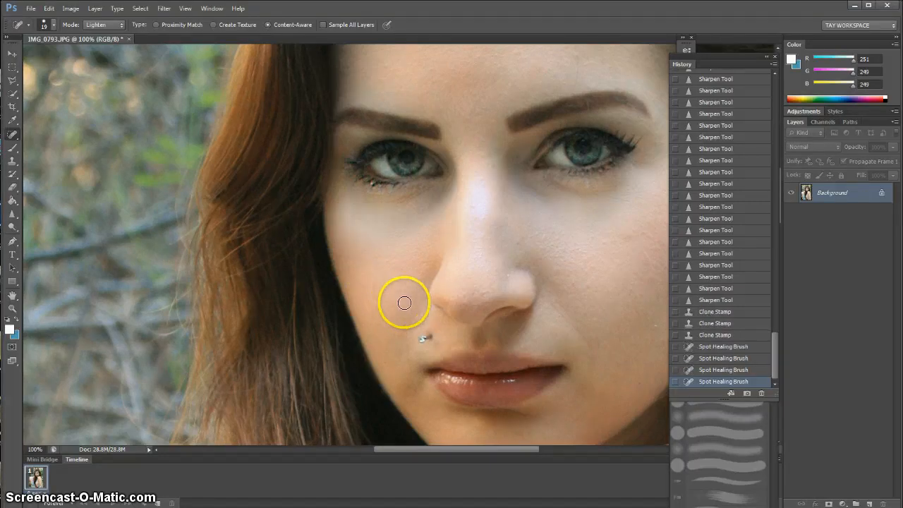
Enlarge the Spot Healing Brush to 25 px and heal spots on the right cheek in the image, beside the nose and down its bridge
left_click(628, 237)
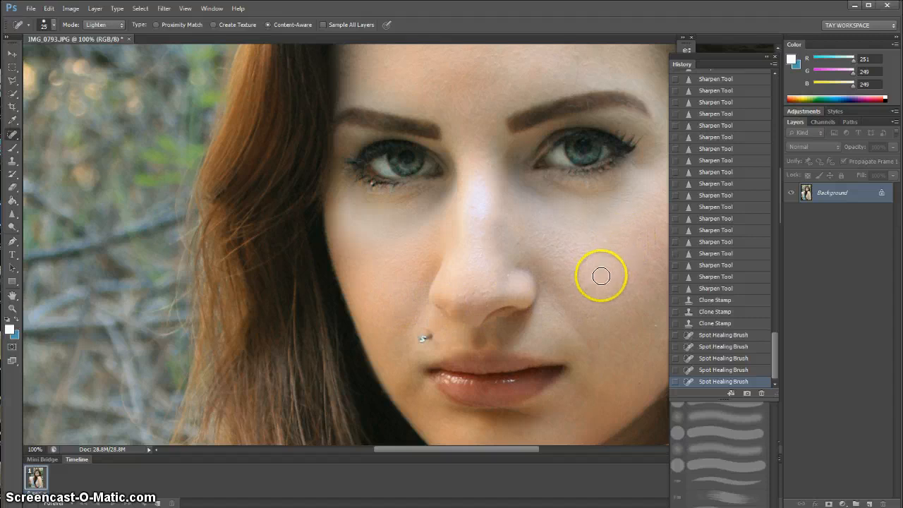
left_click(517, 243)
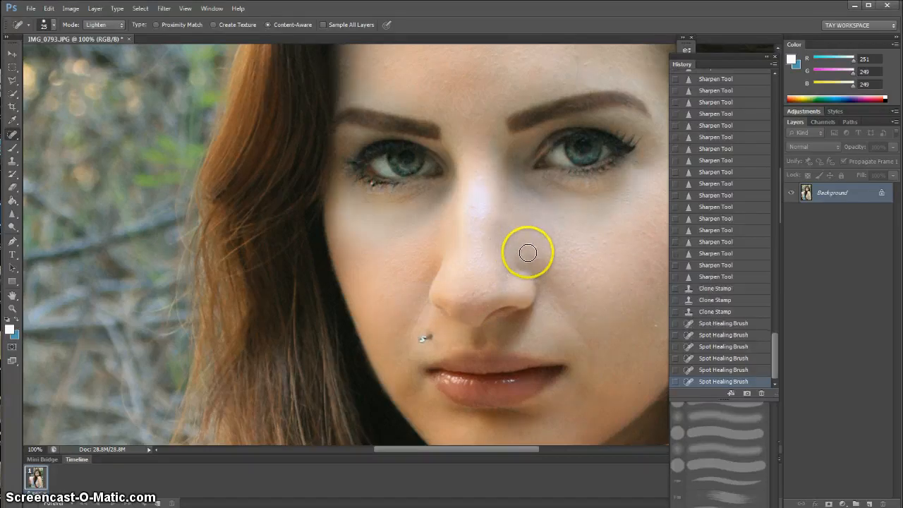
left_click(531, 236)
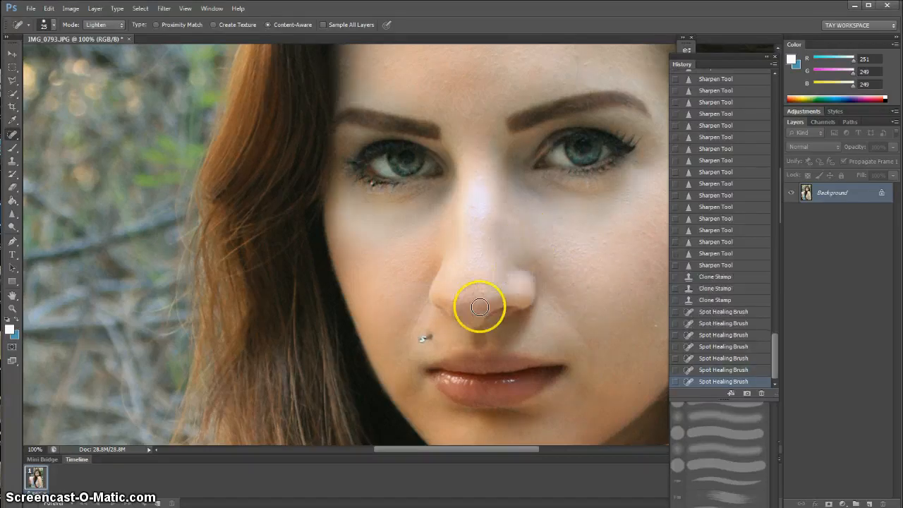
mouse_move(472, 208)
left_mouse_down()
mouse_move(431, 344)
mouse_move(457, 310)
mouse_move(484, 303)
left_mouse_up()
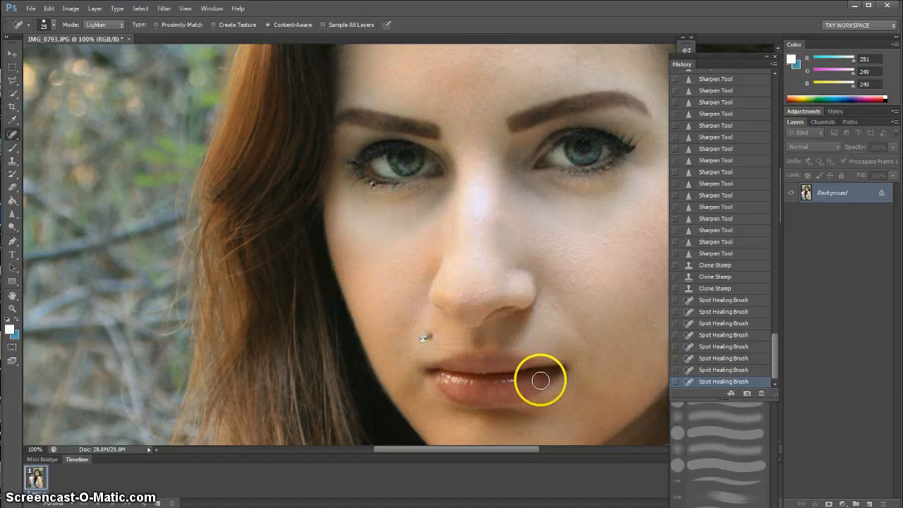
Heal remaining spots on the upper forehead, near the left mouth corner in the image and between the eyes
left_click(571, 53)
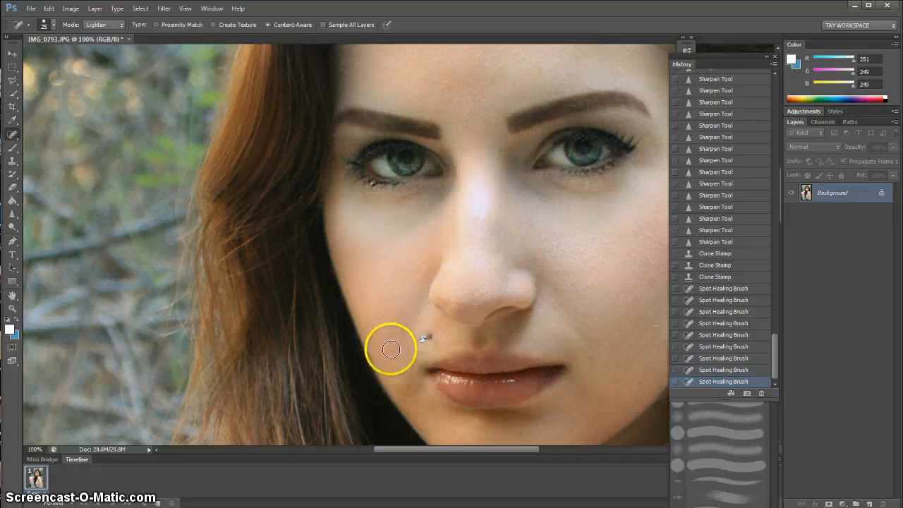
left_click(412, 392)
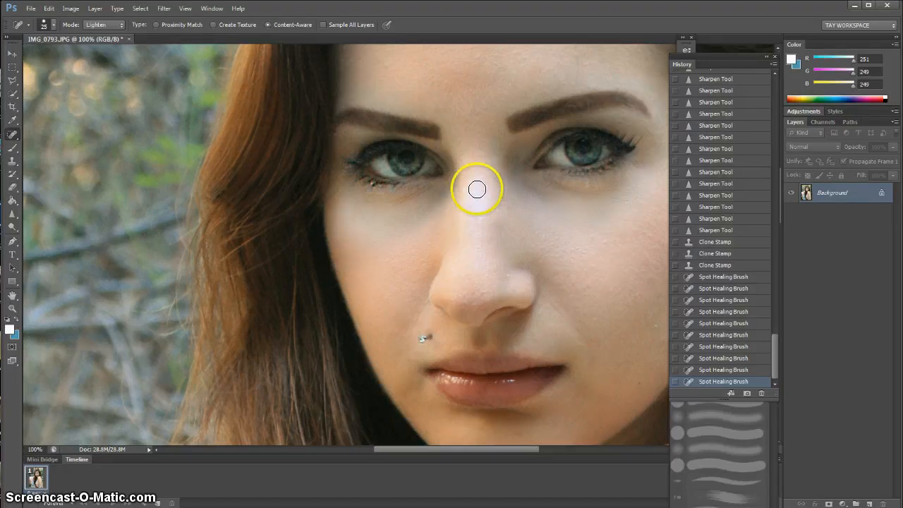
left_click(474, 155)
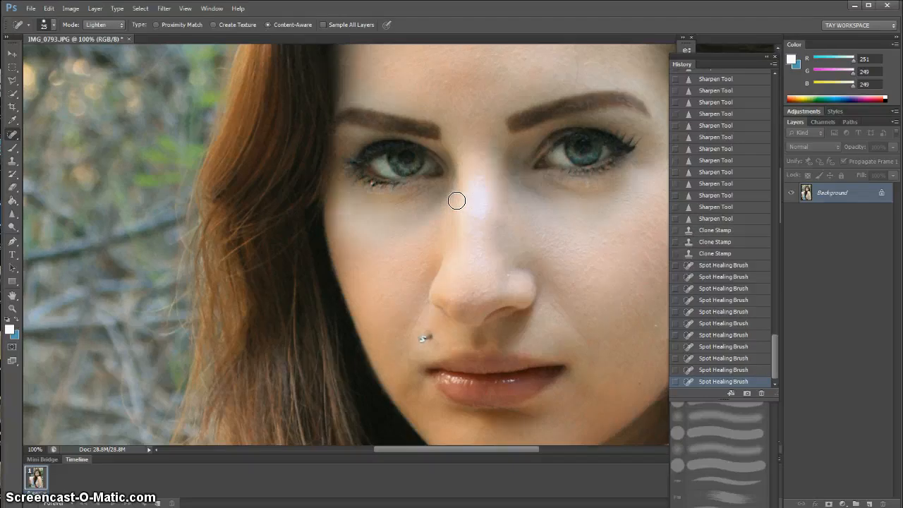
Examine the healed skin in the whole portrait at 25% and in the face at 50%
scroll(456, 201, "down", 4)
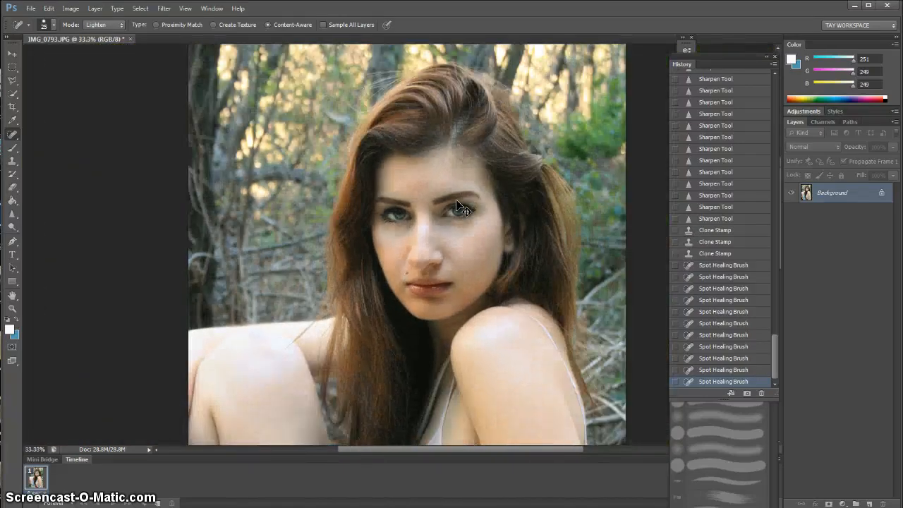
scroll(458, 207, "down", 1)
key("space")
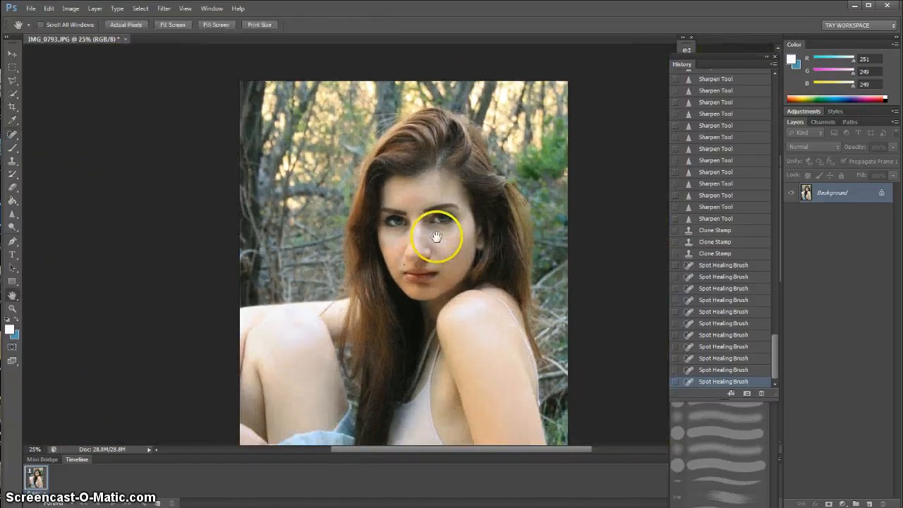
left_click_drag(436, 242, 443, 174)
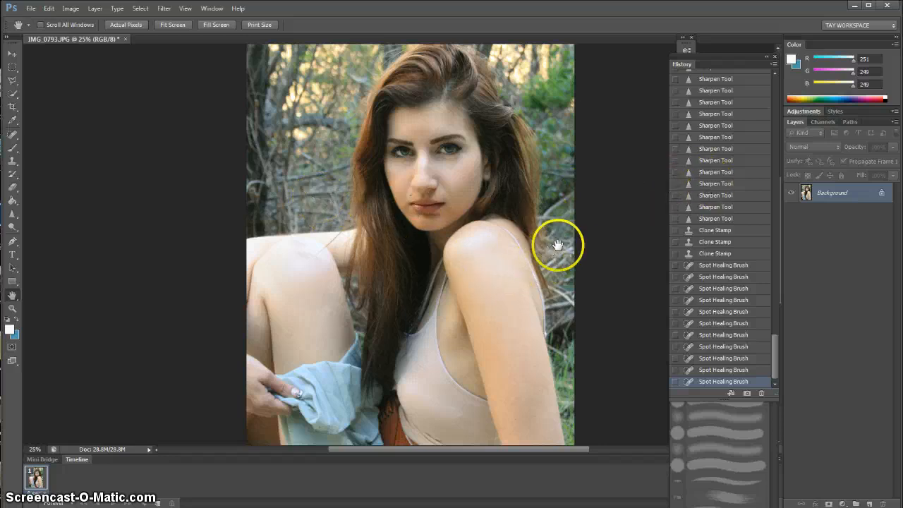
left_click(651, 147, "ctrl")
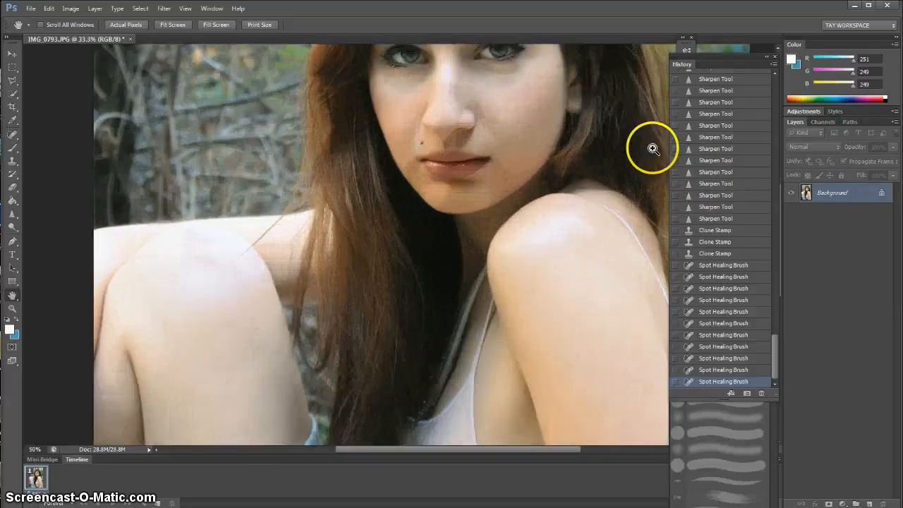
left_click_drag(447, 111, 383, 289)
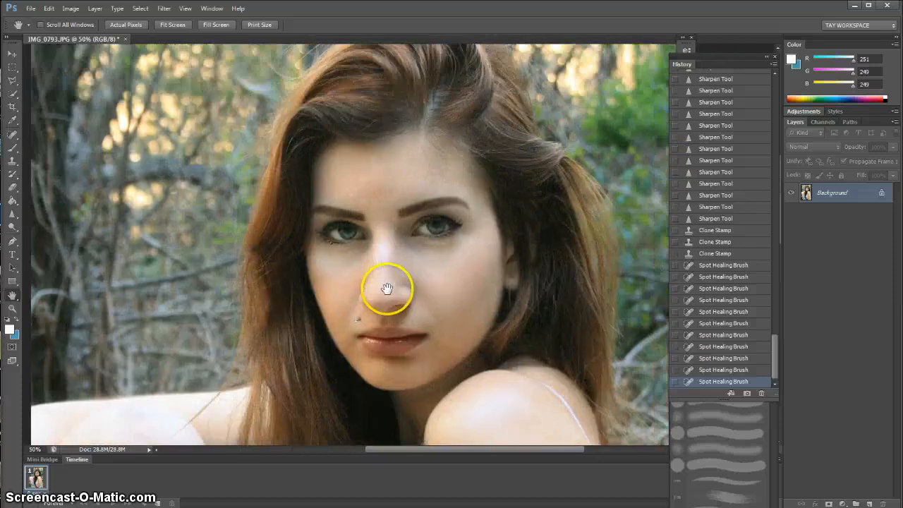